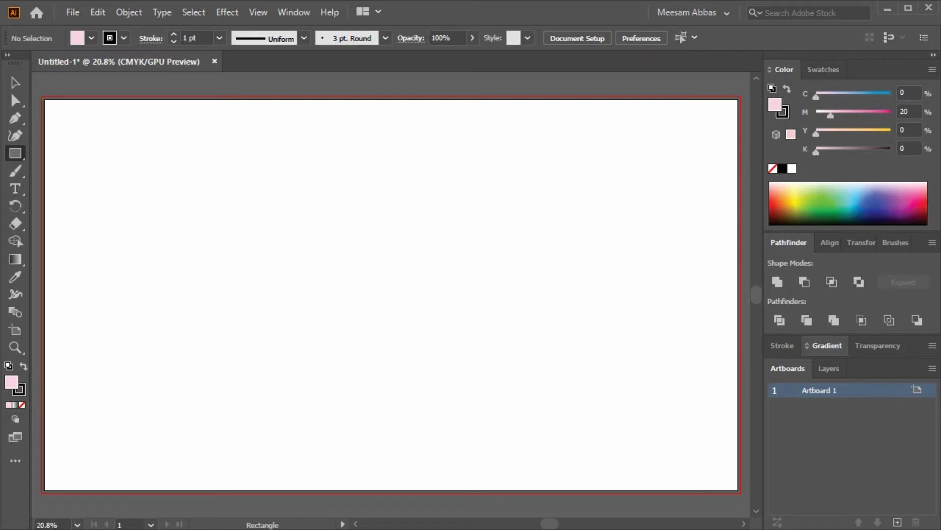
- Create a light pink rectangle matching the artboard size
{"action": "left_click", "coordinate": [496, 279]}
{"action": "key", "text": "Return"}
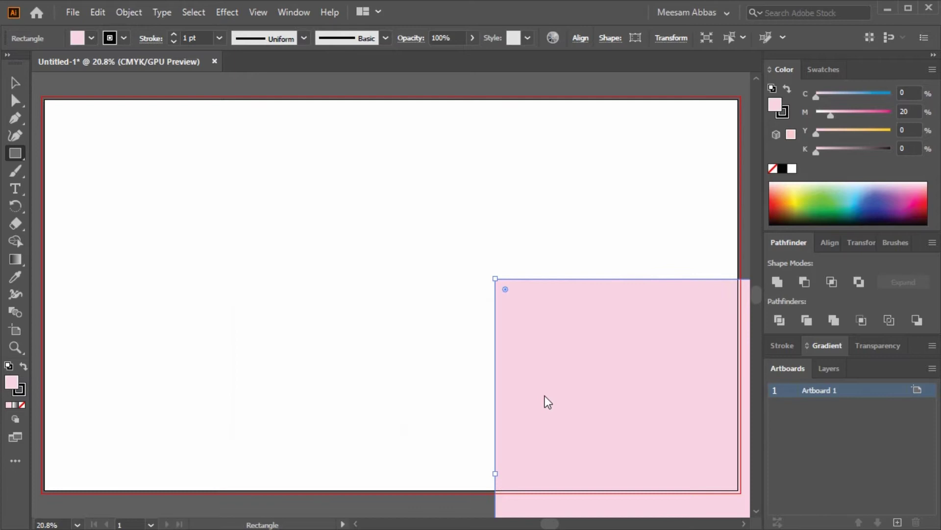
{"action": "left_click", "coordinate": [15, 82]}
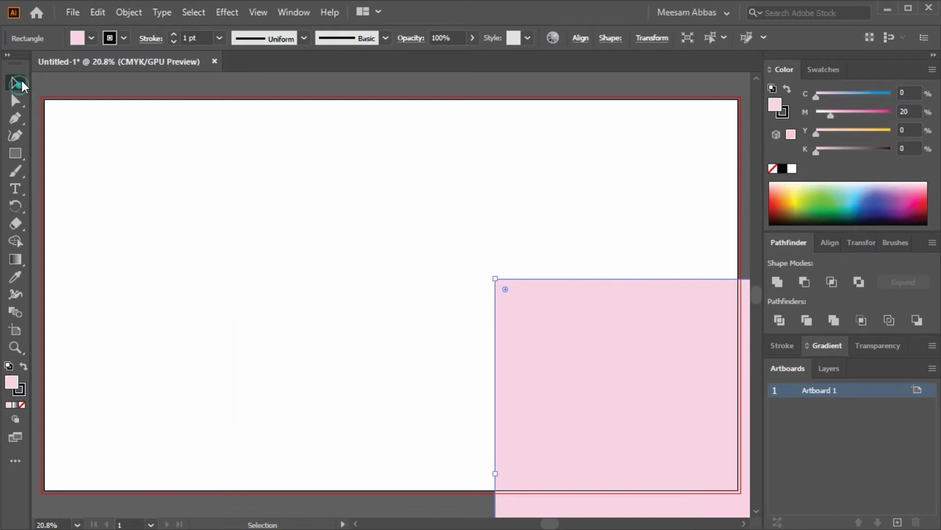
- Center the pink rectangle horizontally and vertically on the artboard
{"action": "left_click", "coordinate": [581, 37]}
{"action": "left_click", "coordinate": [461, 79]}
{"action": "left_click", "coordinate": [540, 74]}
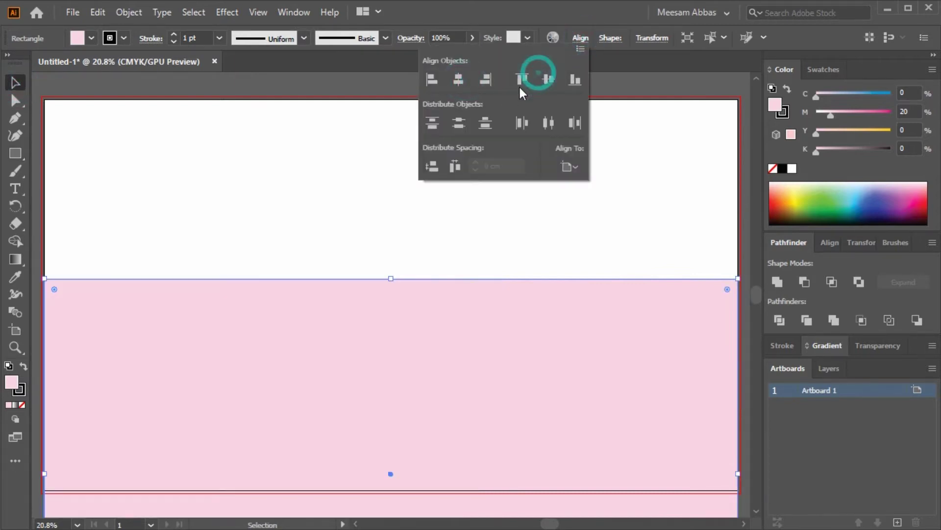
{"action": "left_click", "coordinate": [549, 78]}
{"action": "left_click", "coordinate": [413, 78]}
{"action": "left_click", "coordinate": [461, 160]}
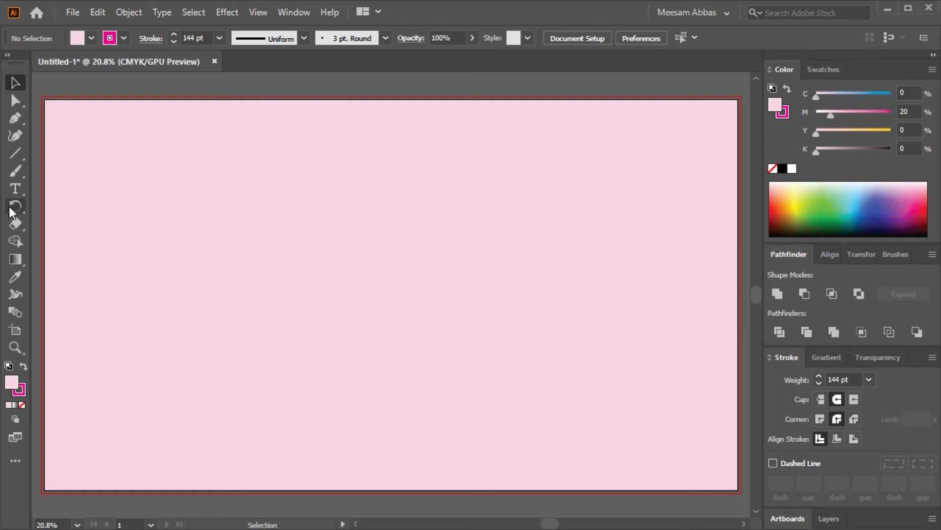
- Draw a large magenta ring with the Ellipse tool and shrink it slightly
{"action": "left_click_drag", "start_coordinate": [14, 154], "coordinate": [65, 174]}
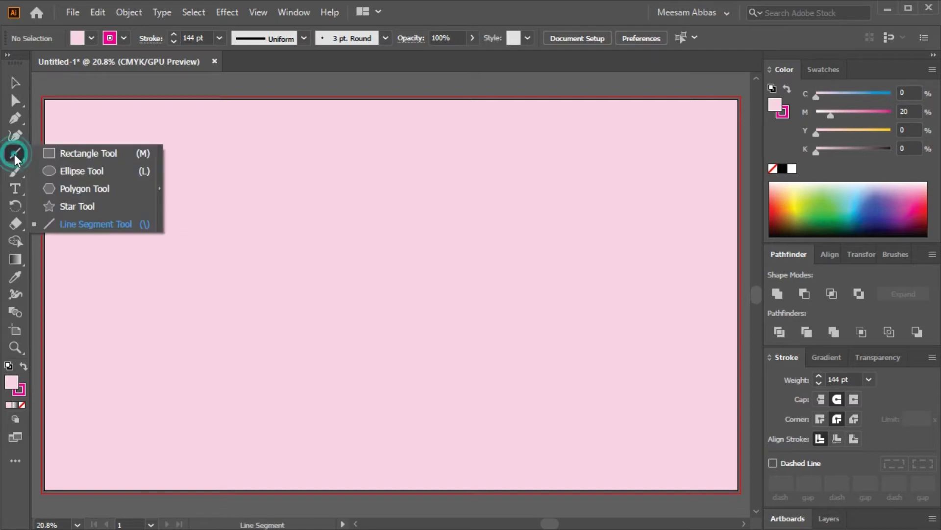
{"action": "mouse_move", "coordinate": [336, 181]}
{"action": "left_mouse_down"}
{"action": "mouse_move", "coordinate": [507, 373]}
{"action": "mouse_move", "coordinate": [507, 354]}
{"action": "left_mouse_up"}
{"action": "key", "text": "v"}
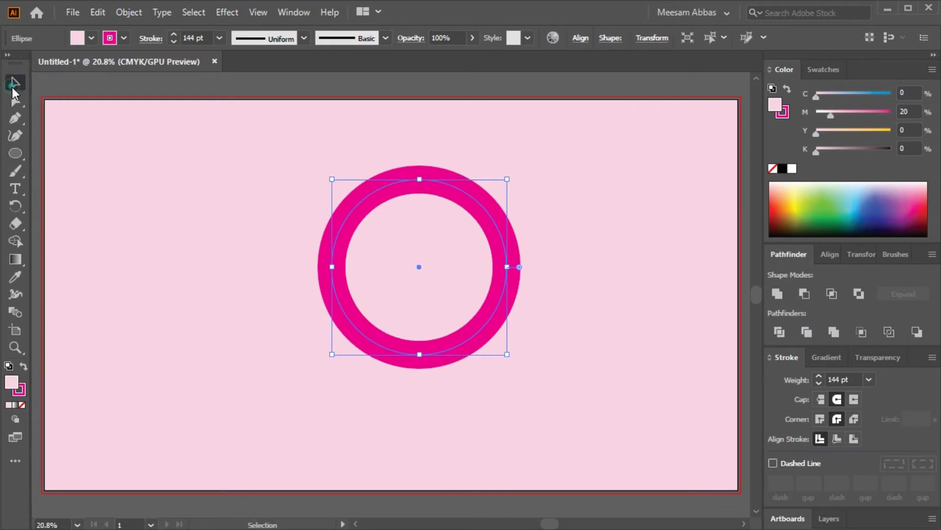
{"action": "left_click_drag", "start_coordinate": [507, 354], "coordinate": [496, 353]}
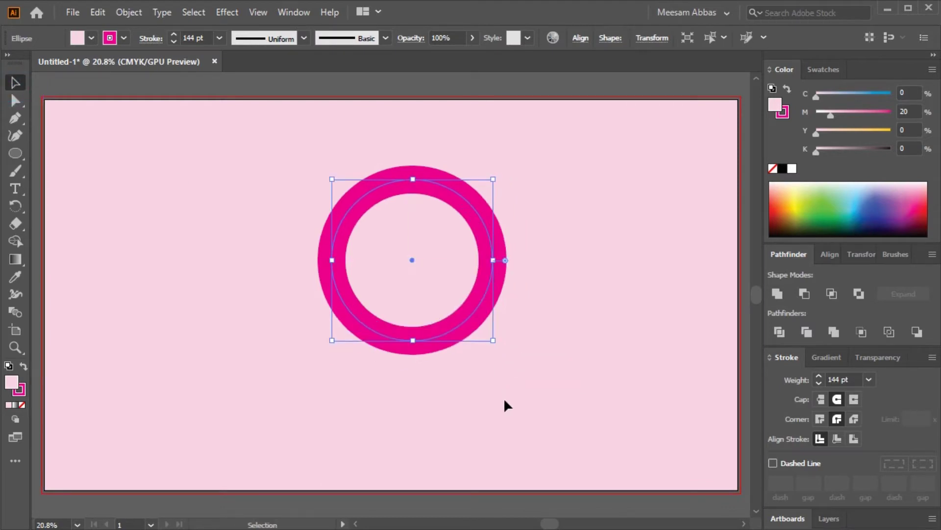
{"action": "left_click", "coordinate": [504, 397]}
- Draw a horizontal line running left from the ring's centre
{"action": "left_click", "coordinate": [15, 154]}
{"action": "left_click", "coordinate": [73, 225]}
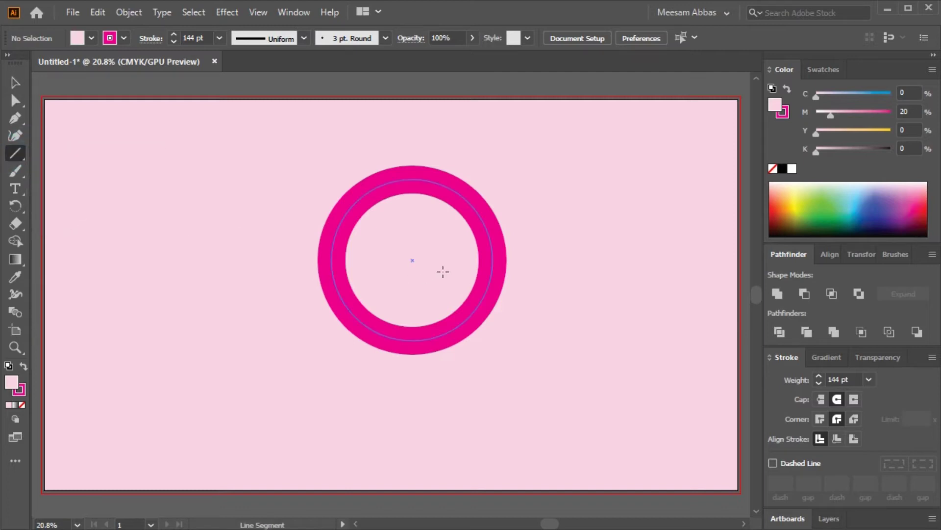
{"action": "mouse_move", "coordinate": [411, 260]}
{"action": "left_mouse_down"}
{"action": "mouse_move", "coordinate": [251, 265]}
{"action": "mouse_move", "coordinate": [260, 265]}
{"action": "left_mouse_up"}
{"action": "left_click", "coordinate": [15, 82]}
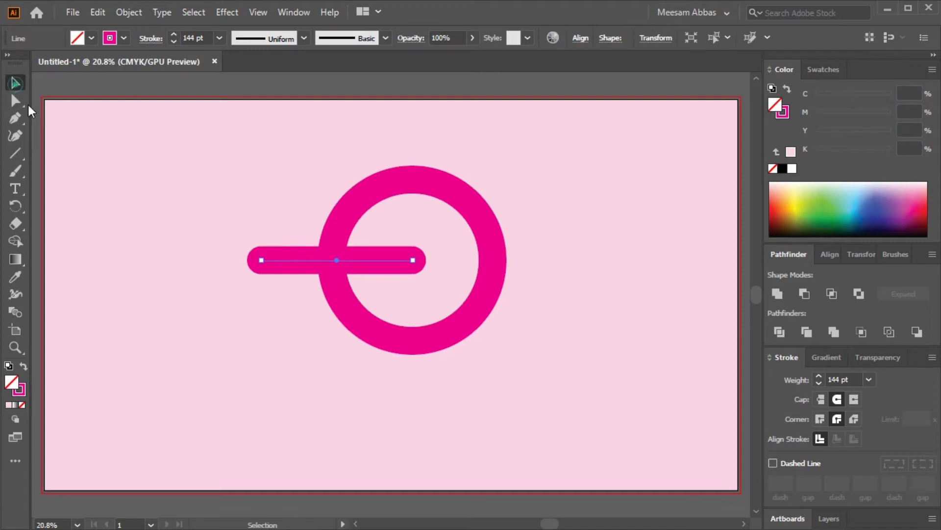
{"action": "left_click", "coordinate": [172, 199]}
{"action": "left_click", "coordinate": [475, 207]}
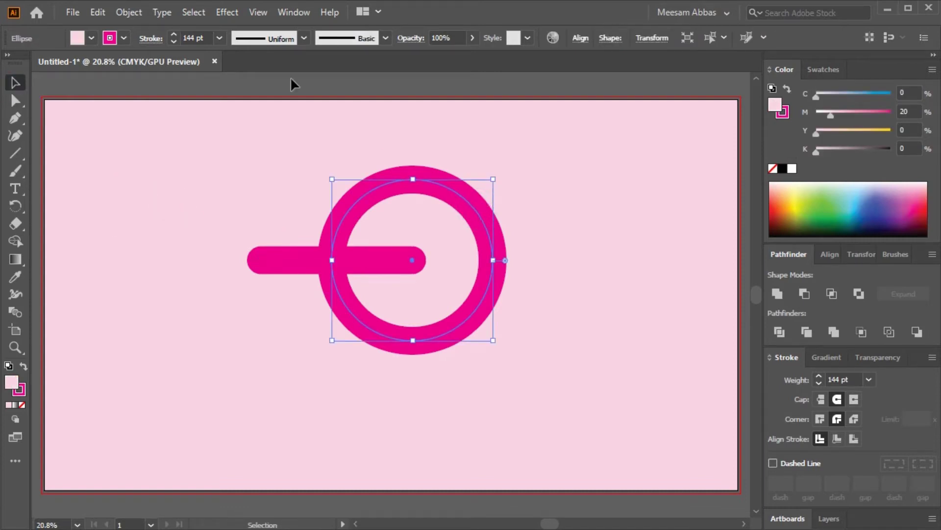
{"action": "left_click", "coordinate": [127, 11]}
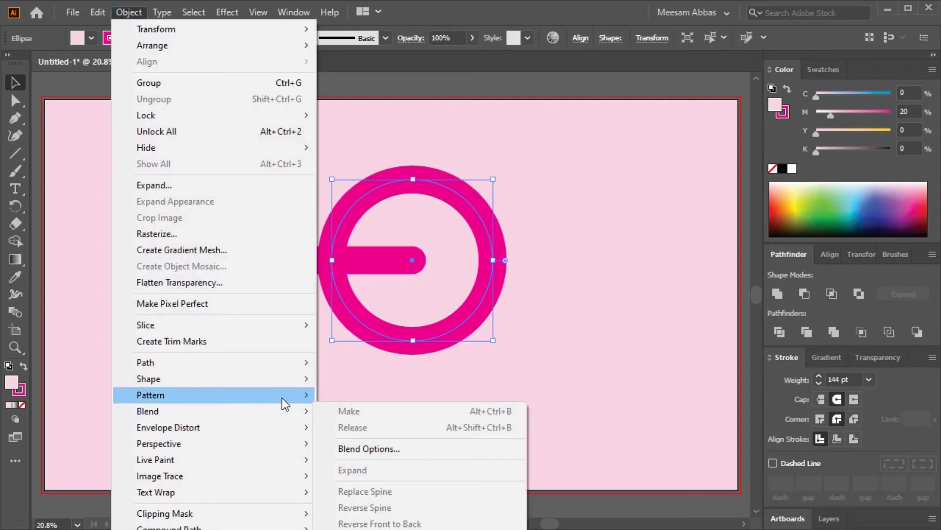
- Offset the ring outward by 10.3 cm to create a larger concentric ring
{"action": "mouse_move", "coordinate": [213, 361]}
{"action": "left_click", "coordinate": [378, 420]}
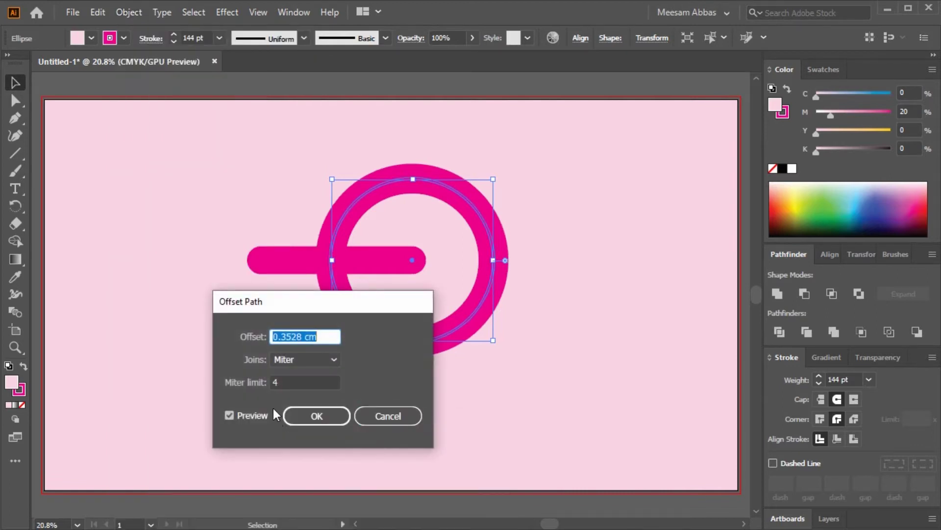
{"action": "type", "text": "2.2"}
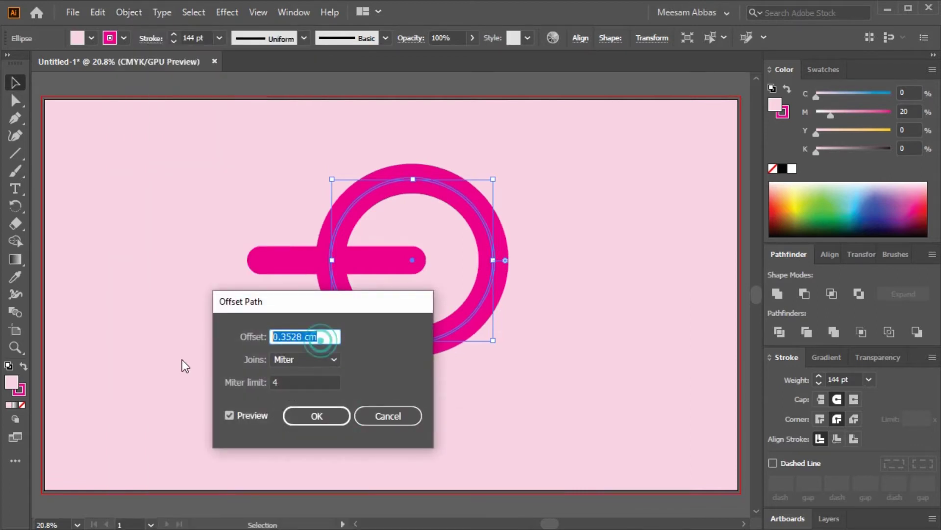
{"action": "key", "text": "Up"}
{"action": "key", "text": "Up"}
{"action": "key", "text": "Up"}
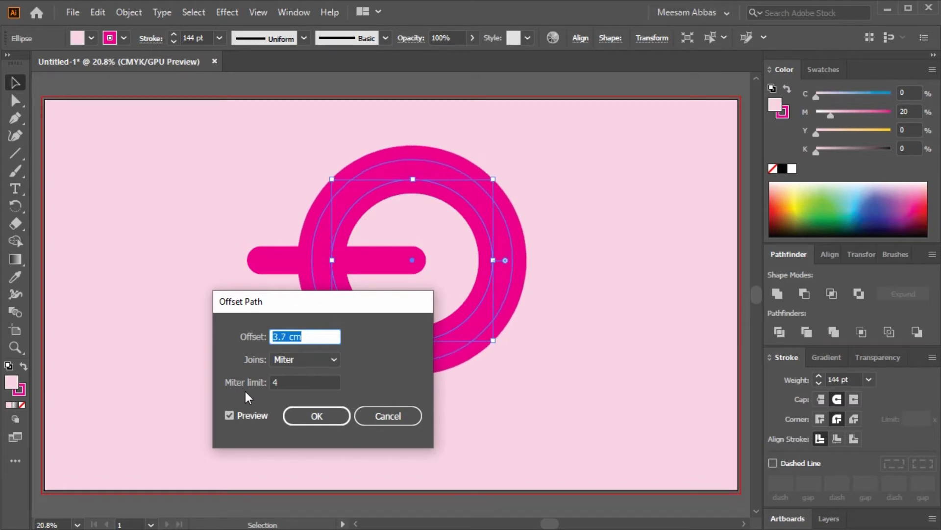
{"action": "key", "text": "Up"}
{"action": "key", "text": "Up"}
{"action": "key", "text": "Up"}
{"action": "key", "text": "Up"}
{"action": "key", "text": "Up"}
{"action": "key", "text": "Up"}
{"action": "key", "text": "Up"}
{"action": "key", "text": "Up"}
{"action": "key", "text": "Up"}
{"action": "key", "text": "Up"}
{"action": "key", "text": "Up"}
{"action": "key", "text": "Up"}
{"action": "key", "text": "Up"}
{"action": "key", "text": "Up"}
{"action": "key", "text": "Up"}
{"action": "key", "text": "Up"}
{"action": "key", "text": "Up"}
{"action": "key", "text": "Up"}
{"action": "key", "text": "Up"}
{"action": "key", "text": "Up"}
{"action": "key", "text": "Up"}
{"action": "key", "text": "Down"}
{"action": "key", "text": "Down"}
{"action": "key", "text": "Down"}
{"action": "key", "text": "Up"}
{"action": "key", "text": "Up"}
{"action": "key", "text": "Up"}
{"action": "key", "text": "Up"}
{"action": "key", "text": "Up"}
{"action": "key", "text": "Up"}
{"action": "key", "text": "Up"}
{"action": "key", "text": "Up"}
{"action": "key", "text": "Up"}
{"action": "key", "text": "Up"}
{"action": "key", "text": "Up"}
{"action": "key", "text": "Up"}
{"action": "key", "text": "Up"}
{"action": "key", "text": "Up"}
{"action": "key", "text": "Up"}
{"action": "key", "text": "Up"}
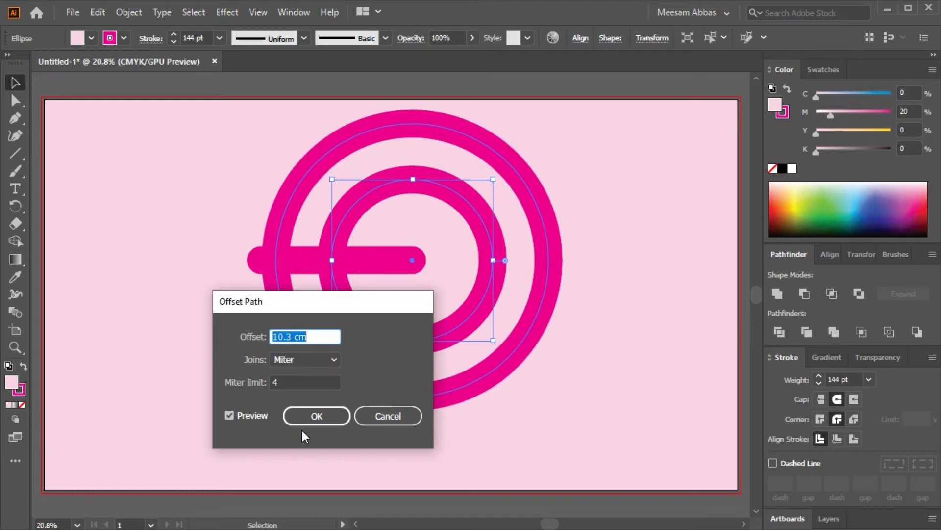
{"action": "left_click", "coordinate": [315, 415]}
{"action": "left_click", "coordinate": [263, 471]}
{"action": "key", "text": "z"}
{"action": "left_click", "coordinate": [561, 374]}
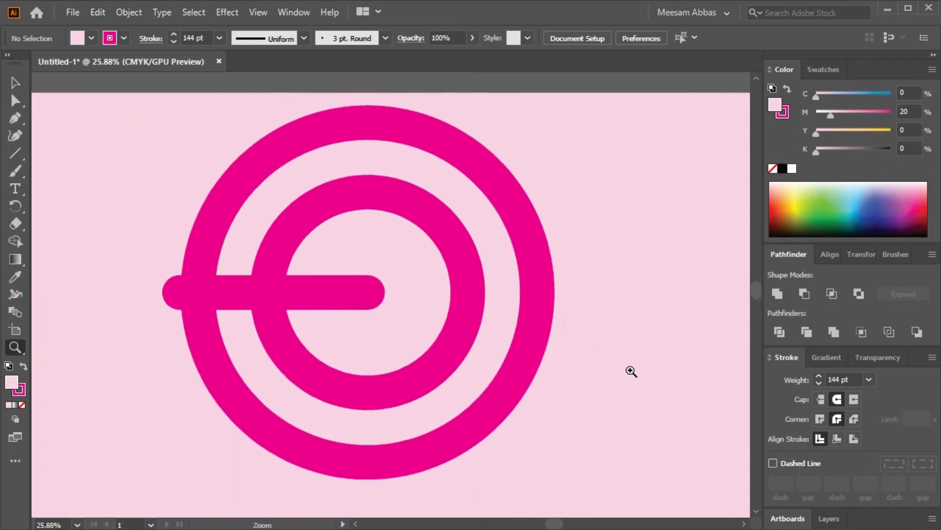
- Select the outer ring and delete its top-right arc
{"action": "left_click", "coordinate": [13, 83]}
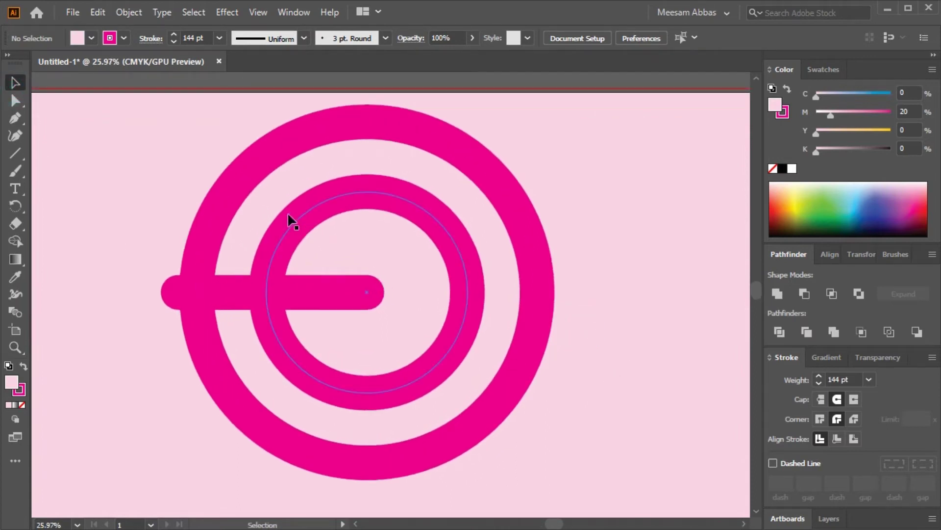
{"action": "left_click", "coordinate": [209, 226]}
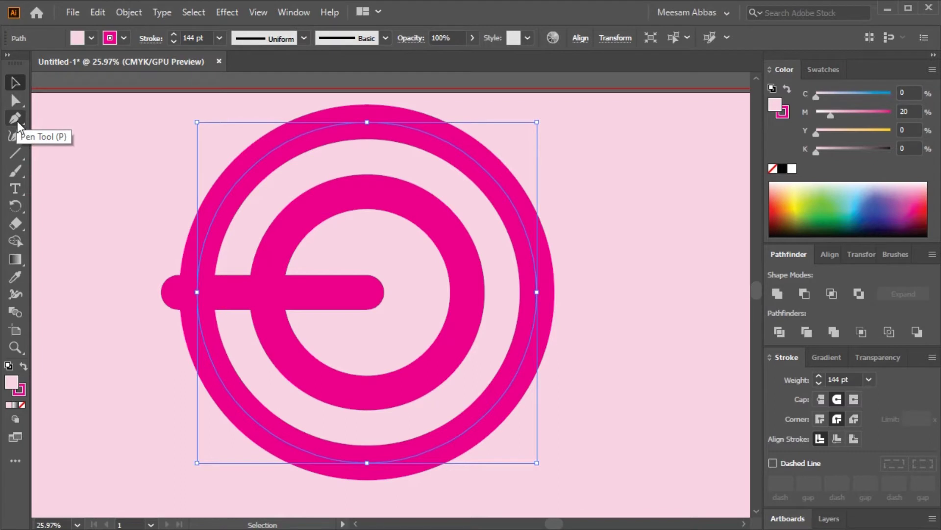
{"action": "left_click", "coordinate": [16, 101]}
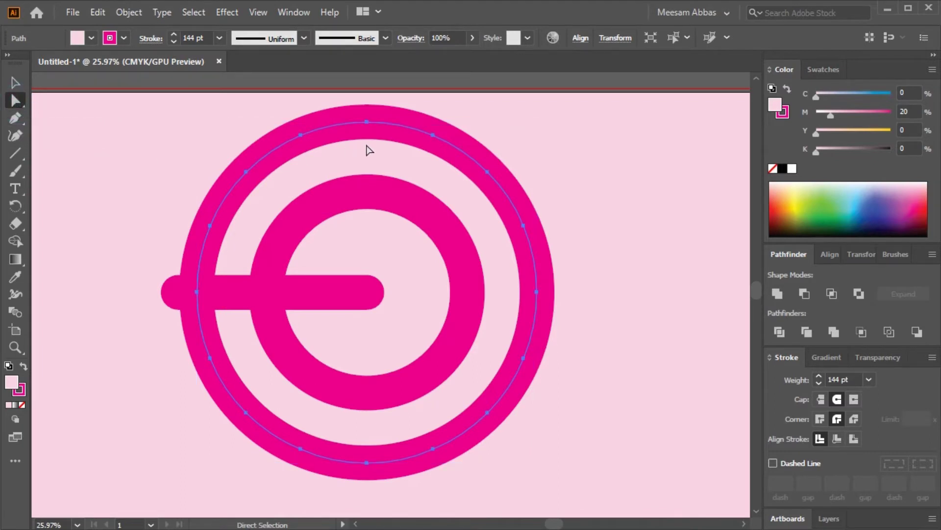
{"action": "left_click", "coordinate": [433, 135]}
{"action": "key", "text": "Delete"}
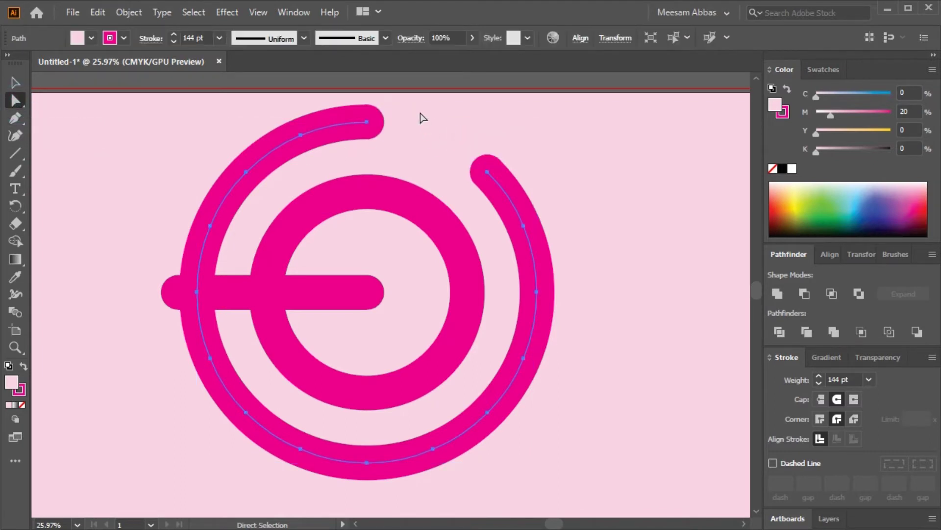
- Delete the outer ring's right and lower arcs, leaving only the upper-left arc
{"action": "left_click_drag", "start_coordinate": [441, 123], "coordinate": [495, 181]}
{"action": "key", "text": "Delete"}
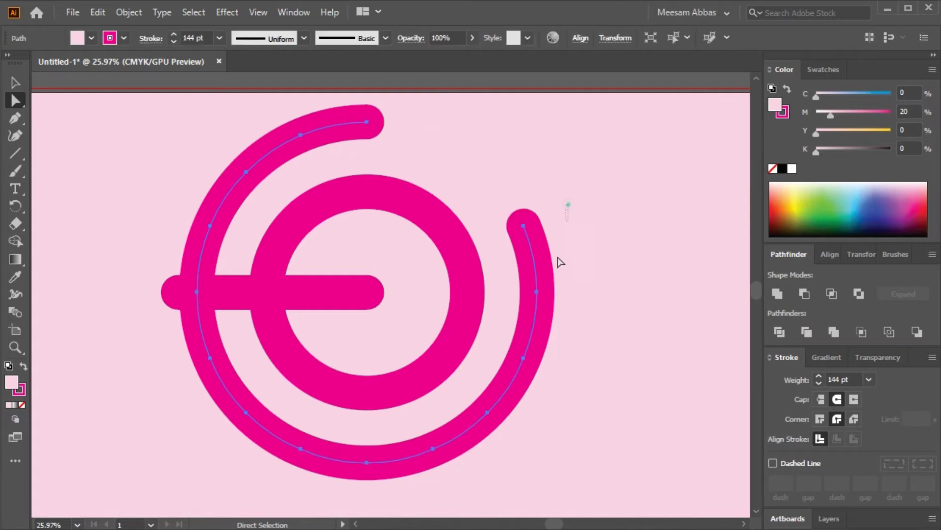
{"action": "key", "text": "Delete"}
{"action": "mouse_move", "coordinate": [515, 385]}
{"action": "left_mouse_down"}
{"action": "mouse_move", "coordinate": [473, 454]}
{"action": "mouse_move", "coordinate": [258, 494]}
{"action": "left_mouse_up"}
{"action": "key", "text": "Delete"}
{"action": "key", "text": "Delete"}
{"action": "left_click_drag", "start_coordinate": [277, 409], "coordinate": [205, 472]}
{"action": "key", "text": "Delete"}
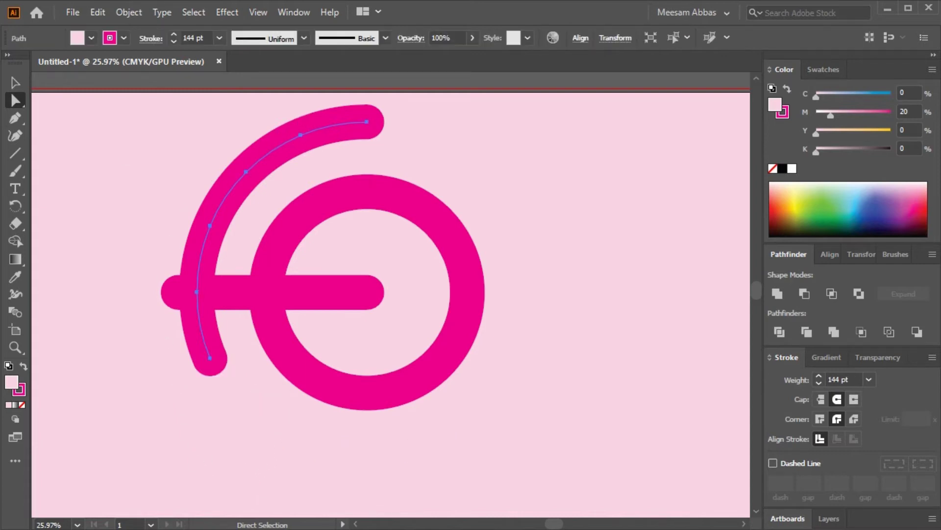
{"action": "left_click", "coordinate": [15, 82]}
{"action": "left_click", "coordinate": [88, 172]}
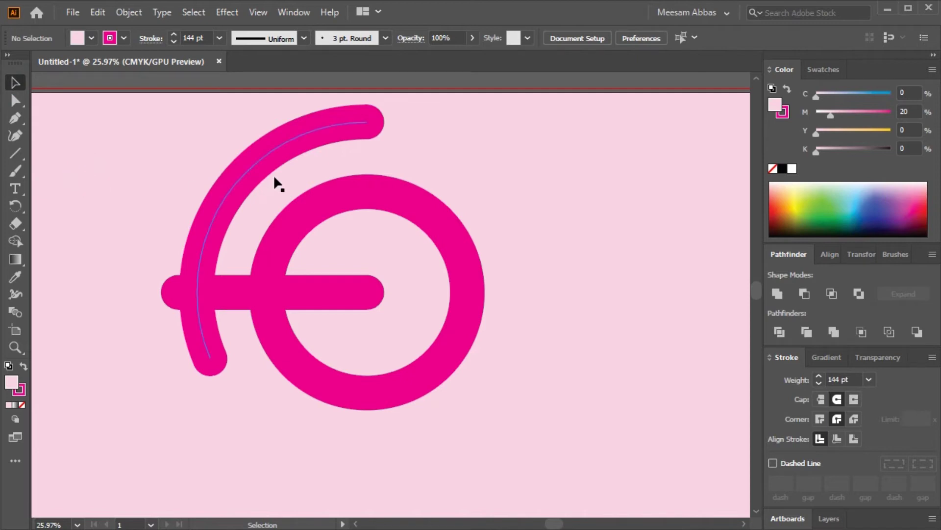
{"action": "left_click", "coordinate": [272, 152]}
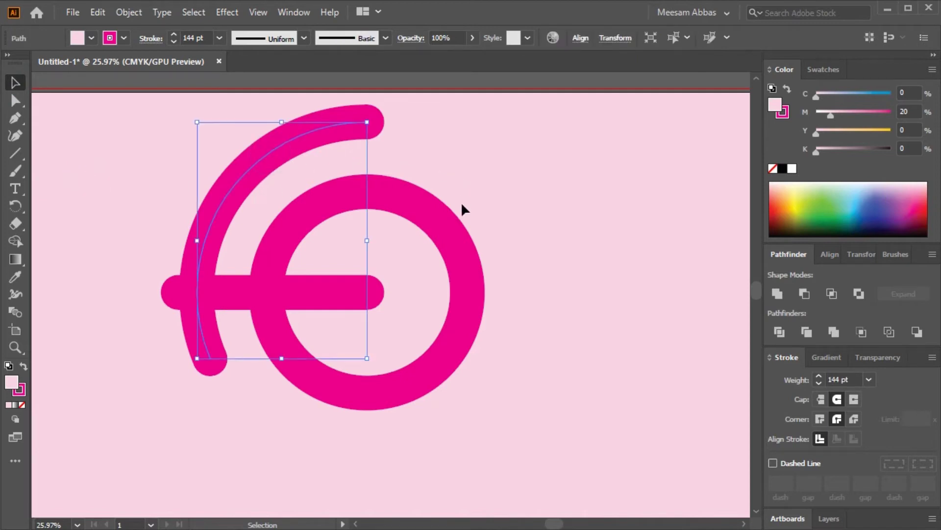
{"action": "left_click", "coordinate": [450, 309]}
{"action": "left_click", "coordinate": [15, 100]}
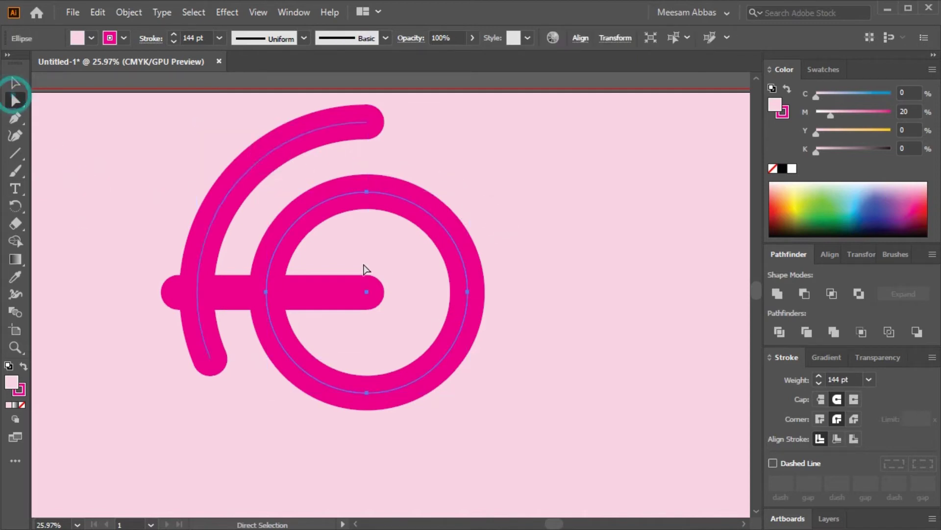
{"action": "left_click", "coordinate": [14, 118]}
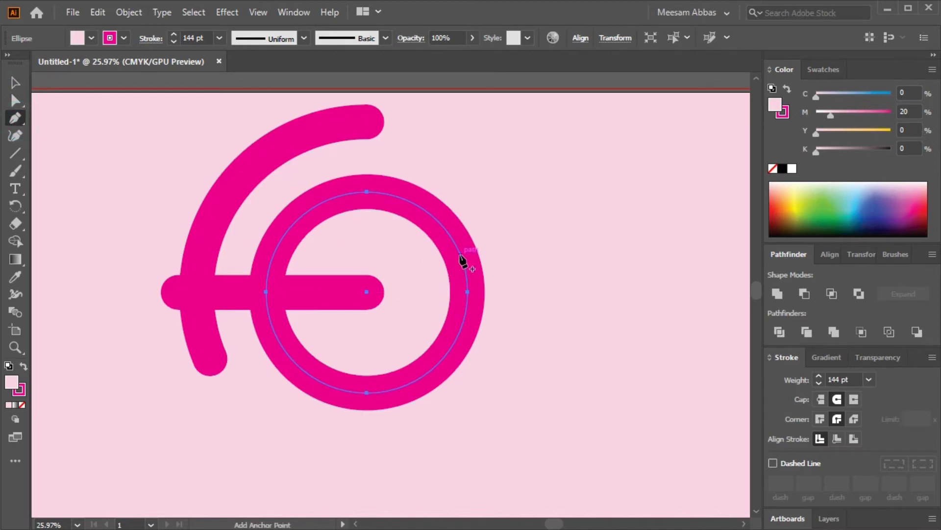
{"action": "left_click", "coordinate": [14, 82]}
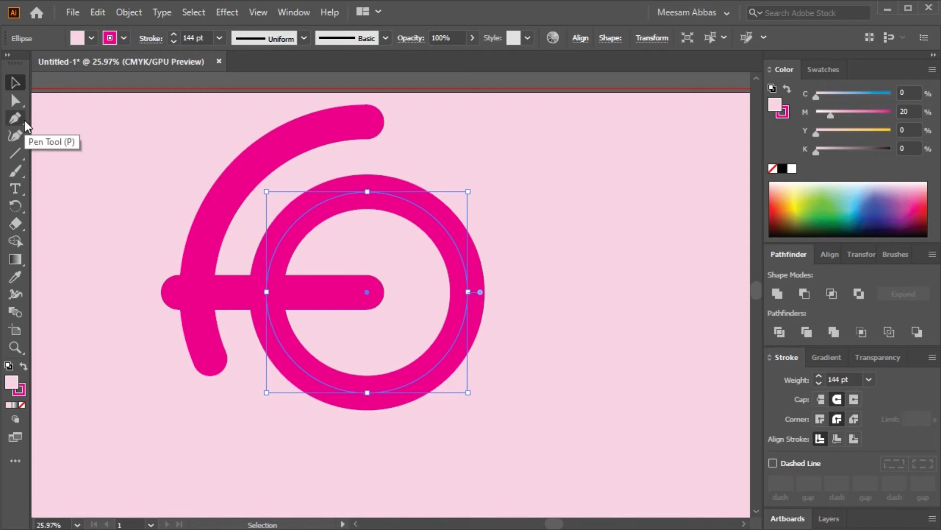
- In Outline view, split the ring with a vertical line using Shape Builder
{"action": "key", "text": "ctrl+y"}
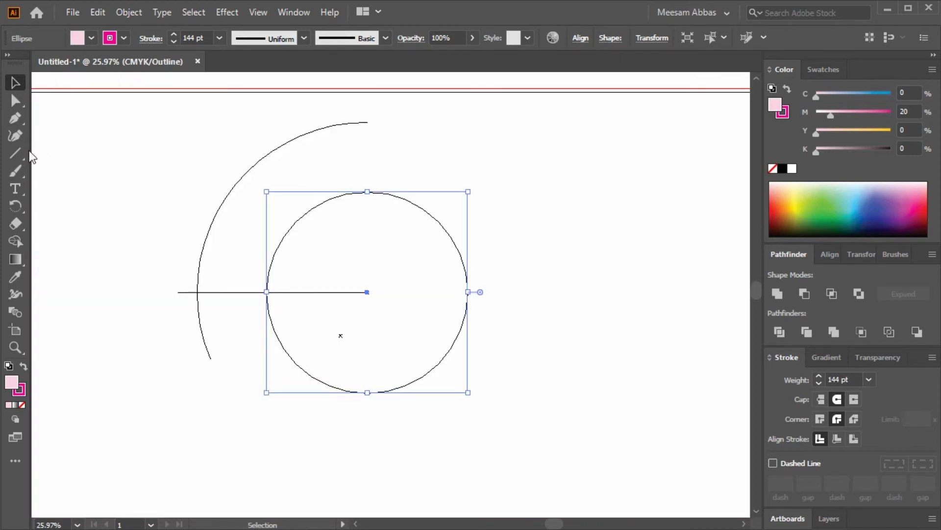
{"action": "left_click", "coordinate": [15, 153]}
{"action": "left_click_drag", "start_coordinate": [455, 227], "coordinate": [455, 392]}
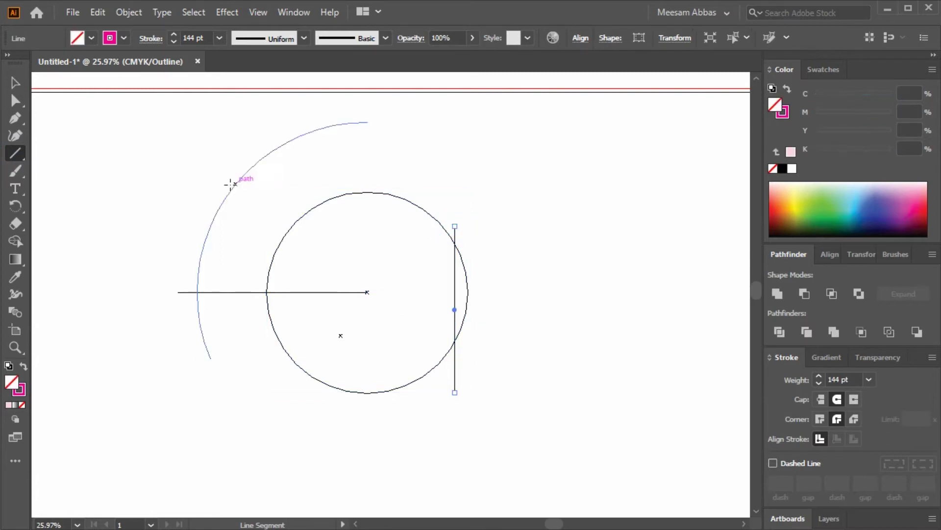
{"action": "left_click", "coordinate": [14, 82]}
{"action": "left_click_drag", "start_coordinate": [559, 236], "coordinate": [451, 295]}
{"action": "left_click", "coordinate": [15, 241]}
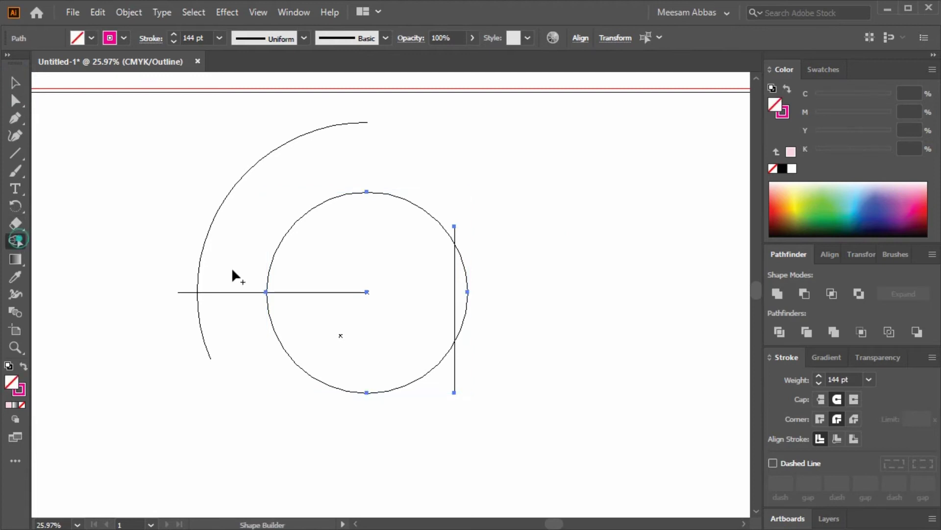
{"action": "left_click", "coordinate": [463, 288]}
- Delete the leftover line pieces and the ring's right arc, then return to Preview
{"action": "left_click", "coordinate": [16, 84]}
{"action": "mouse_move", "coordinate": [498, 201]}
{"action": "left_mouse_down"}
{"action": "mouse_move", "coordinate": [467, 243]}
{"action": "mouse_move", "coordinate": [453, 235]}
{"action": "left_mouse_up"}
{"action": "key", "text": "Delete"}
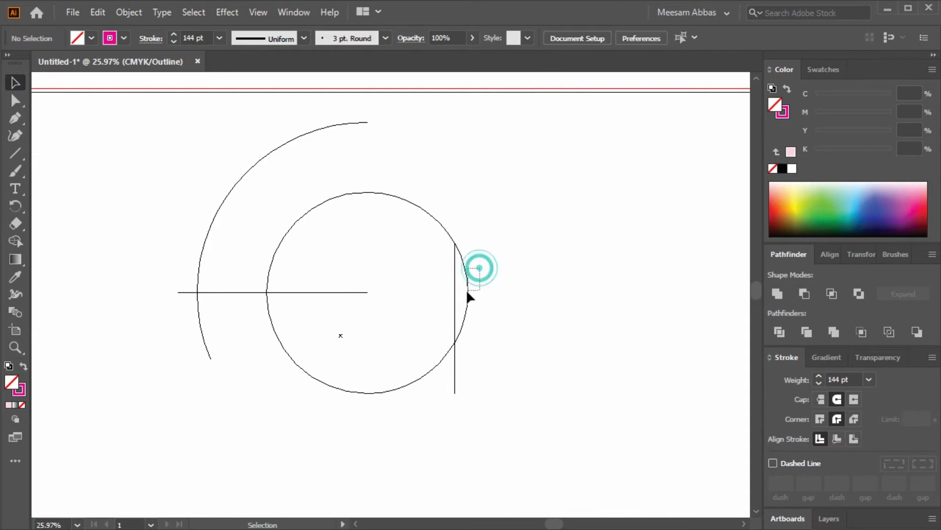
{"action": "left_click_drag", "start_coordinate": [469, 295], "coordinate": [466, 305]}
{"action": "key", "text": "Delete"}
{"action": "left_click_drag", "start_coordinate": [475, 361], "coordinate": [447, 398]}
{"action": "key", "text": "Delete"}
{"action": "left_click", "coordinate": [467, 288]}
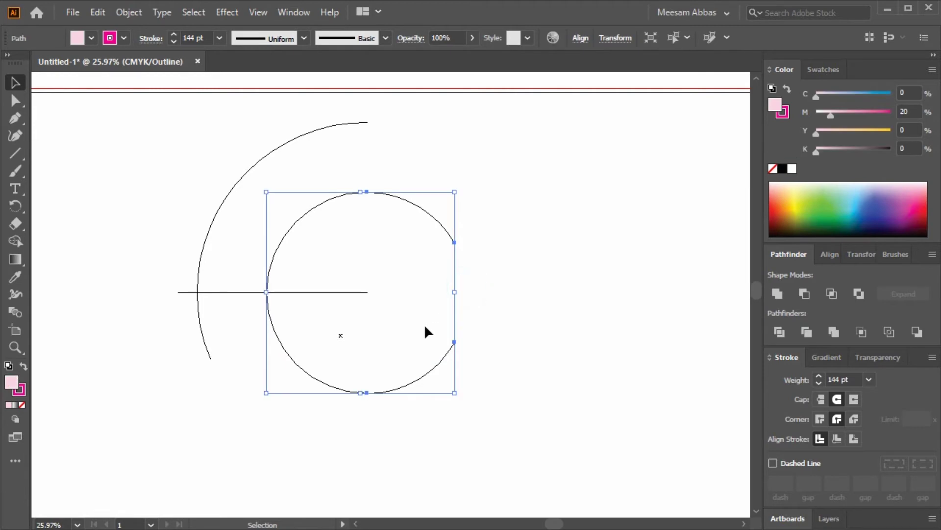
{"action": "key", "text": "ctrl+y"}
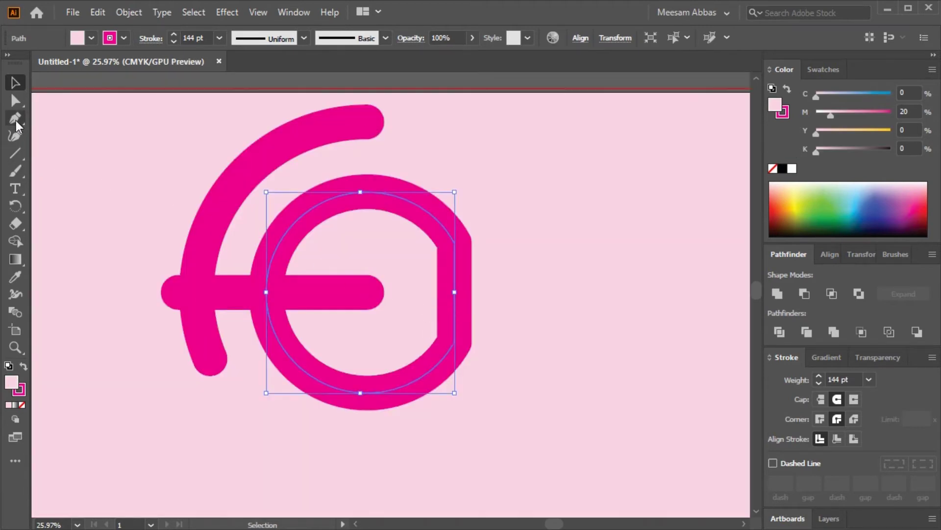
{"action": "left_click", "coordinate": [16, 119]}
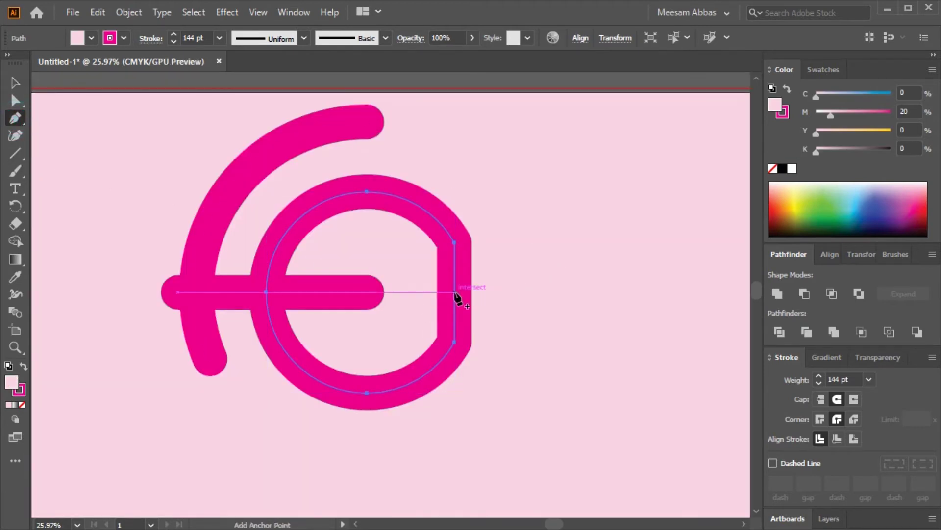
- Add an anchor where the bar meets the flat edge and delete that edge
{"action": "left_click", "coordinate": [455, 292]}
{"action": "key", "text": "a"}
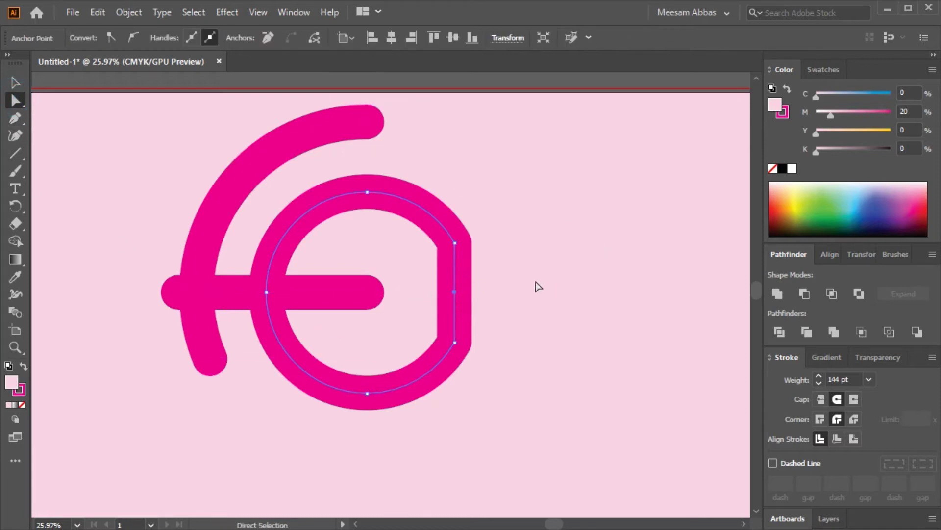
{"action": "key", "text": "Delete"}
{"action": "left_click", "coordinate": [489, 309]}
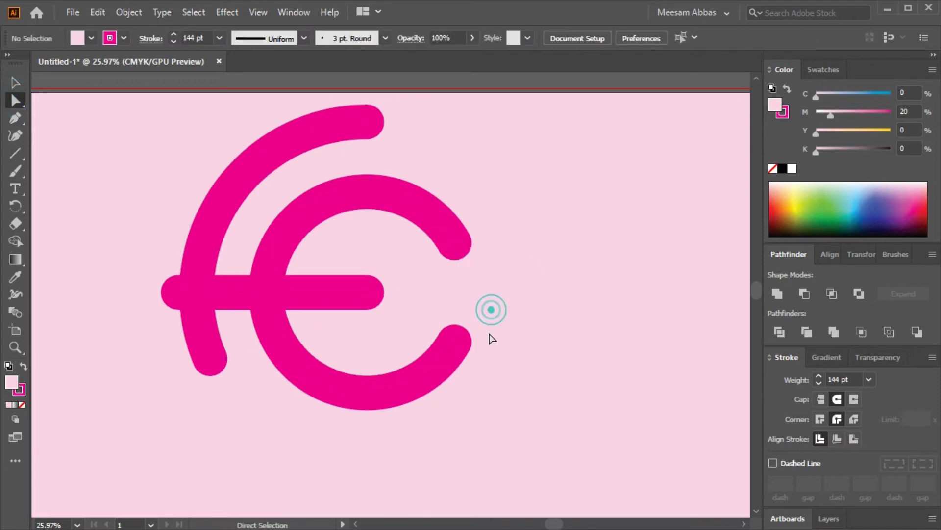
- Trim the left arc, keeping a short top accent and a stub below the bar
{"action": "left_click", "coordinate": [273, 168]}
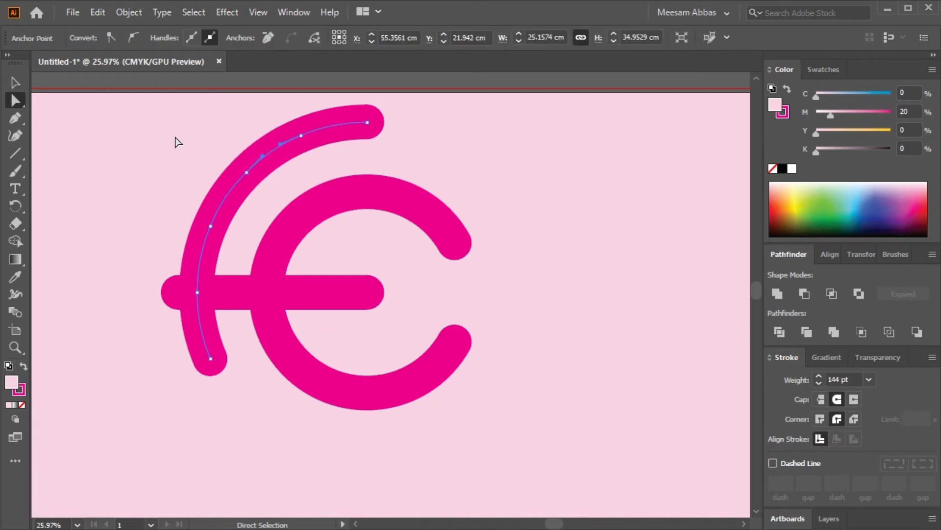
{"action": "key", "text": "Delete"}
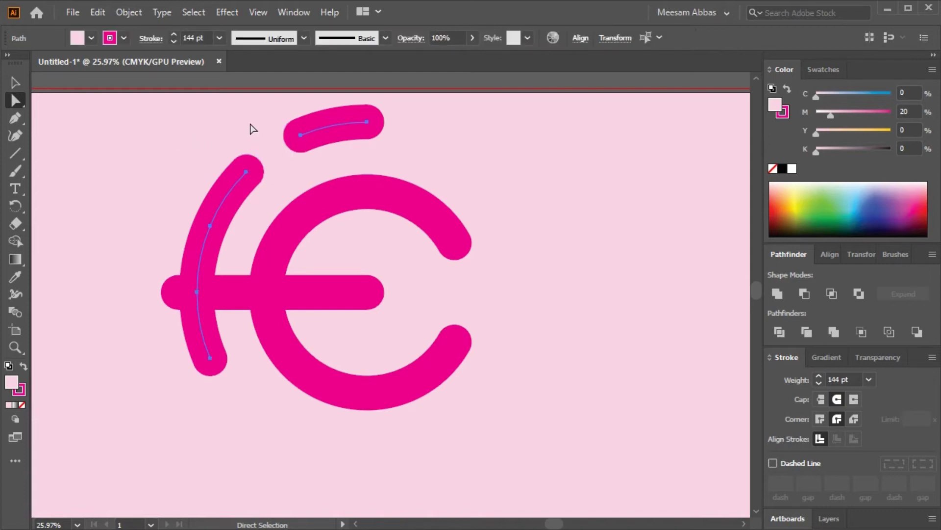
{"action": "key", "text": "Delete"}
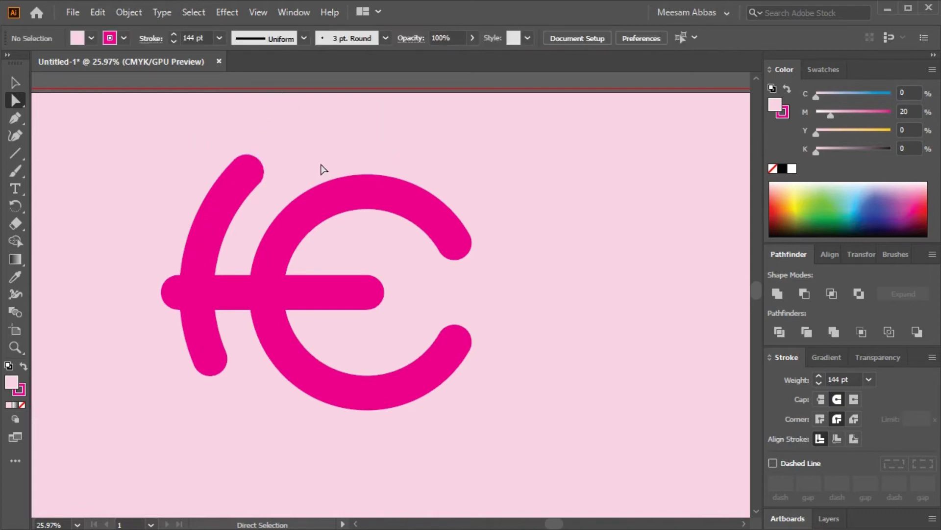
{"action": "key", "text": "ctrl+z"}
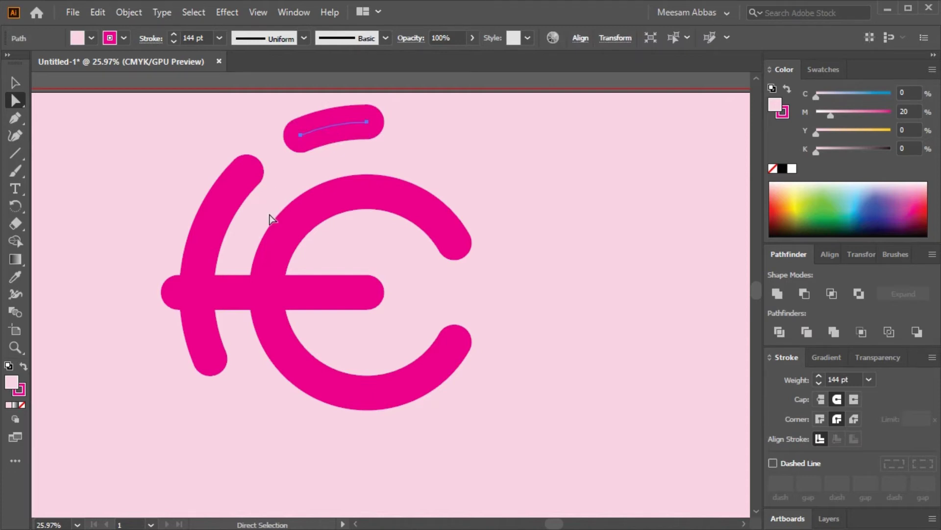
{"action": "left_click_drag", "start_coordinate": [169, 154], "coordinate": [250, 265]}
{"action": "key", "text": "Delete"}
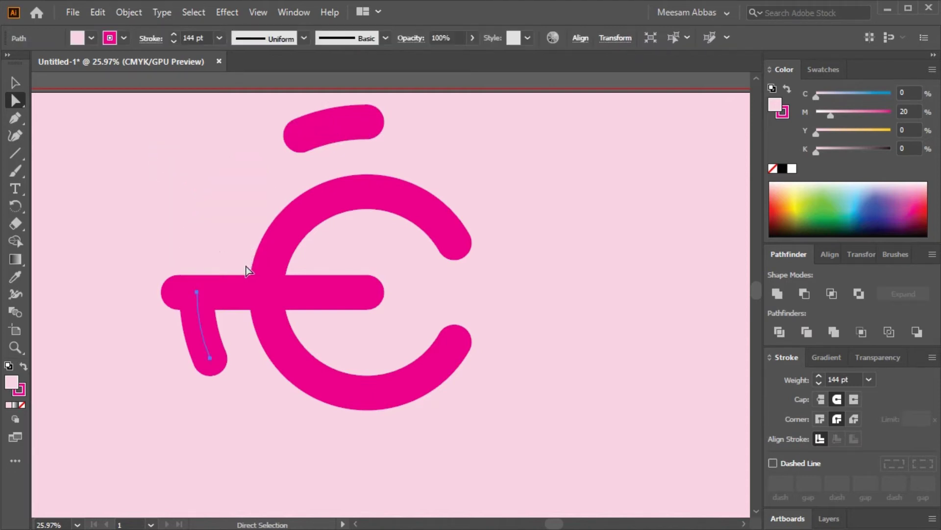
{"action": "left_click", "coordinate": [12, 82]}
{"action": "left_click", "coordinate": [95, 146]}
{"action": "key", "text": "z"}
{"action": "left_click", "coordinate": [514, 240]}
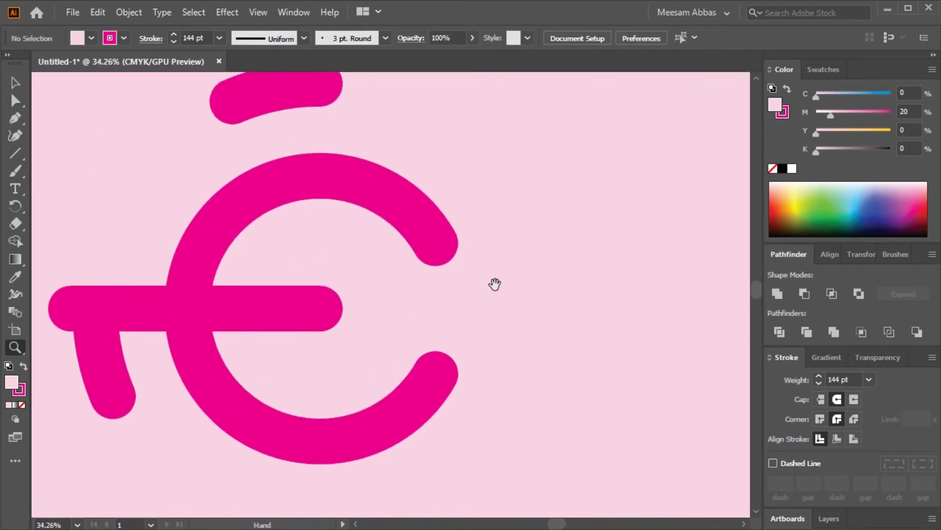
- Move the horizontal bar right until its left end meets the stub below
{"action": "left_click", "coordinate": [493, 284]}
{"action": "left_click", "coordinate": [15, 84]}
{"action": "scroll", "coordinate": [152, 183], "scroll_direction": "down", "scroll_amount": 3}
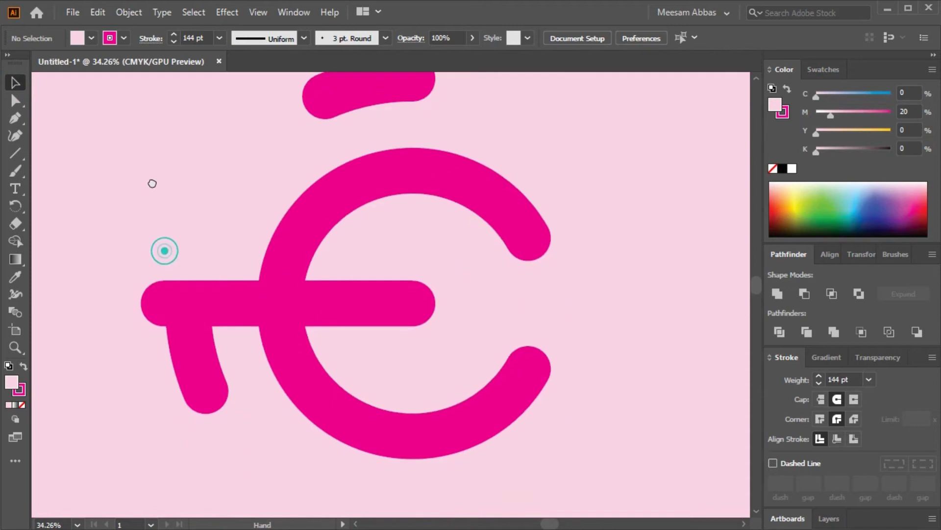
{"action": "left_click", "coordinate": [208, 336]}
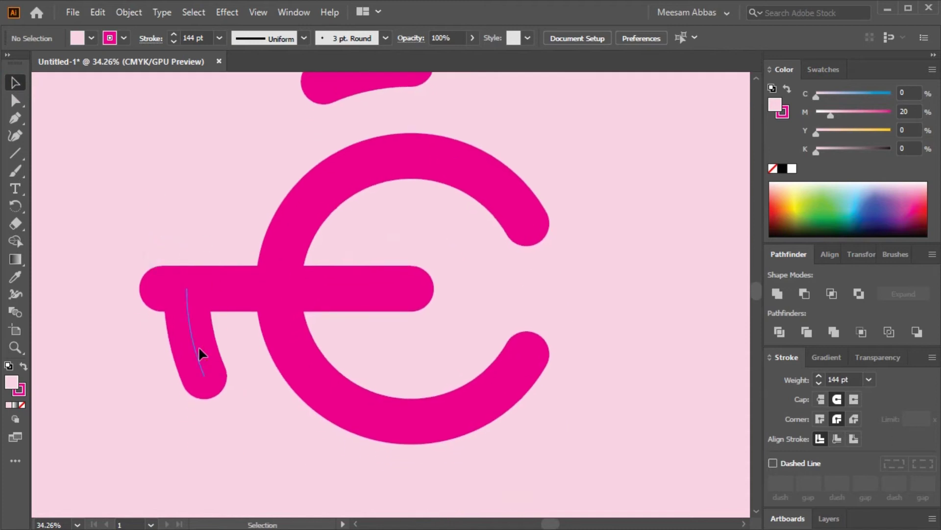
{"action": "left_click", "coordinate": [231, 281]}
{"action": "left_click", "coordinate": [228, 288]}
{"action": "left_click_drag", "start_coordinate": [226, 288], "coordinate": [246, 287]}
{"action": "key", "text": "Right"}
{"action": "key", "text": "Right"}
{"action": "key", "text": "Right"}
{"action": "key", "text": "Right"}
{"action": "key", "text": "Right"}
{"action": "key", "text": "Right"}
{"action": "key", "text": "Right"}
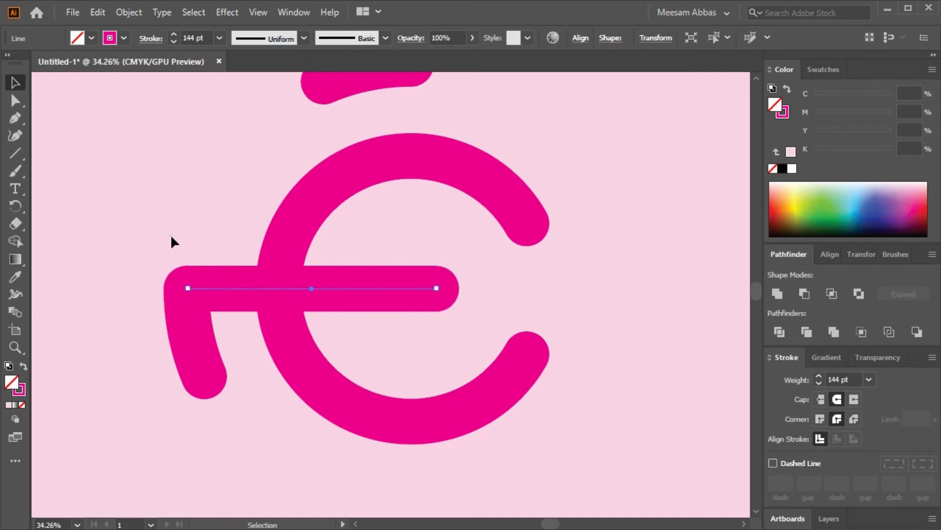
{"action": "left_click", "coordinate": [172, 240]}
{"action": "key", "text": "a"}
{"action": "key", "text": "ctrl+minus"}
{"action": "key", "text": "ctrl+minus"}
- Select the whole monogram and center it horizontally on the artboard
{"action": "key", "text": "v"}
{"action": "left_click_drag", "start_coordinate": [263, 157], "coordinate": [550, 396]}
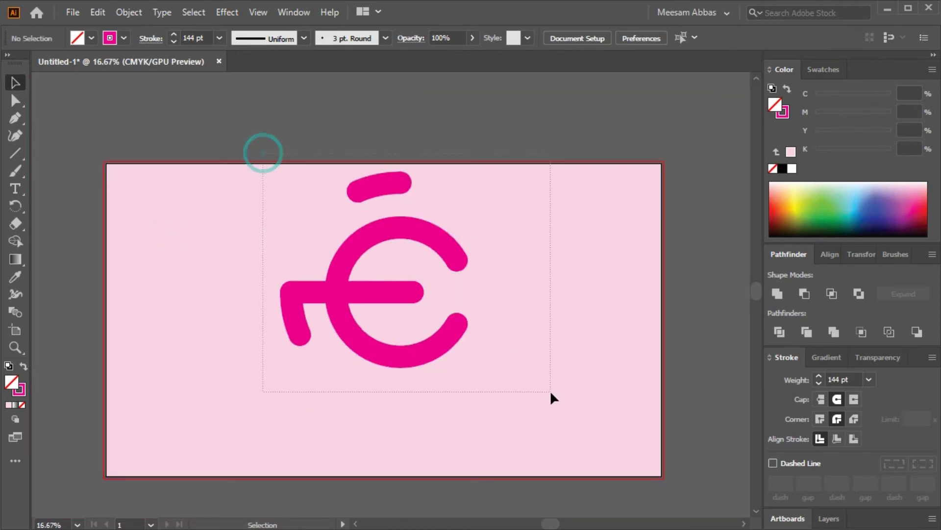
{"action": "key", "text": "v"}
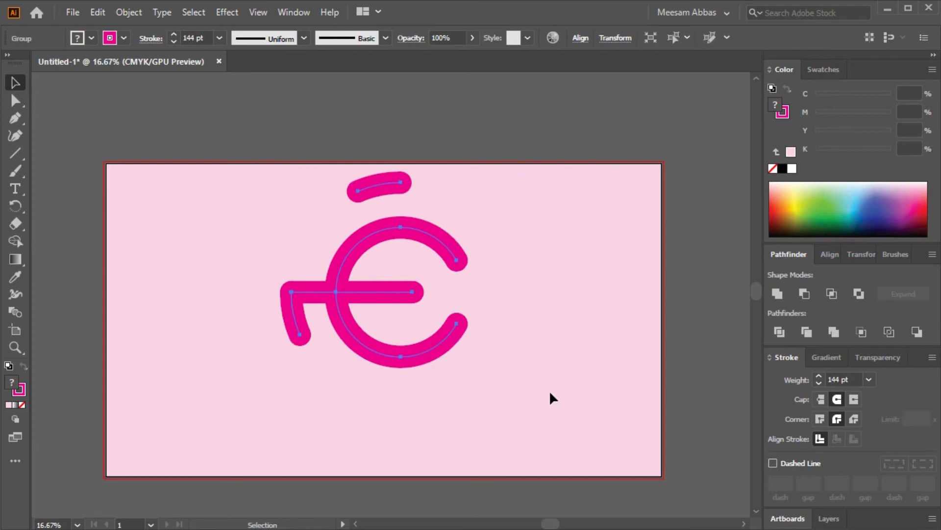
{"action": "left_click", "coordinate": [550, 389]}
{"action": "left_click_drag", "start_coordinate": [457, 387], "coordinate": [211, 177]}
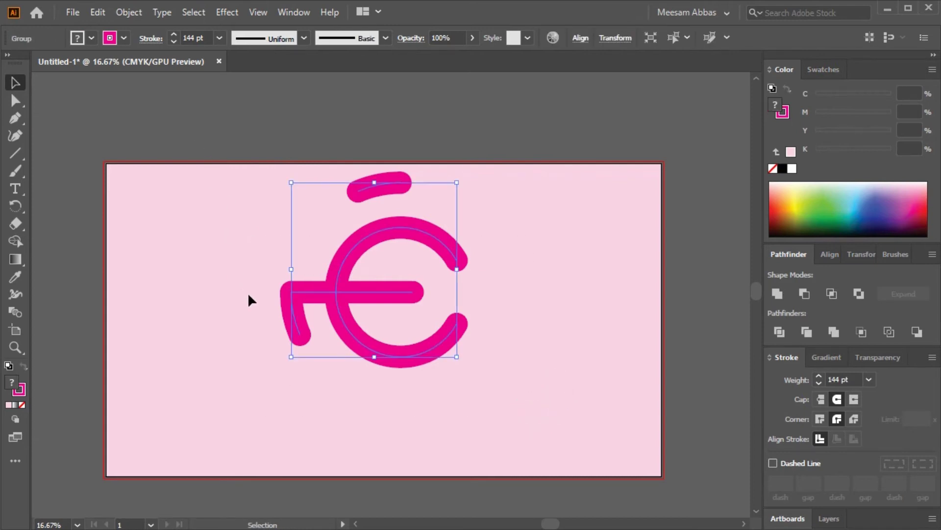
{"action": "left_click", "coordinate": [580, 40]}
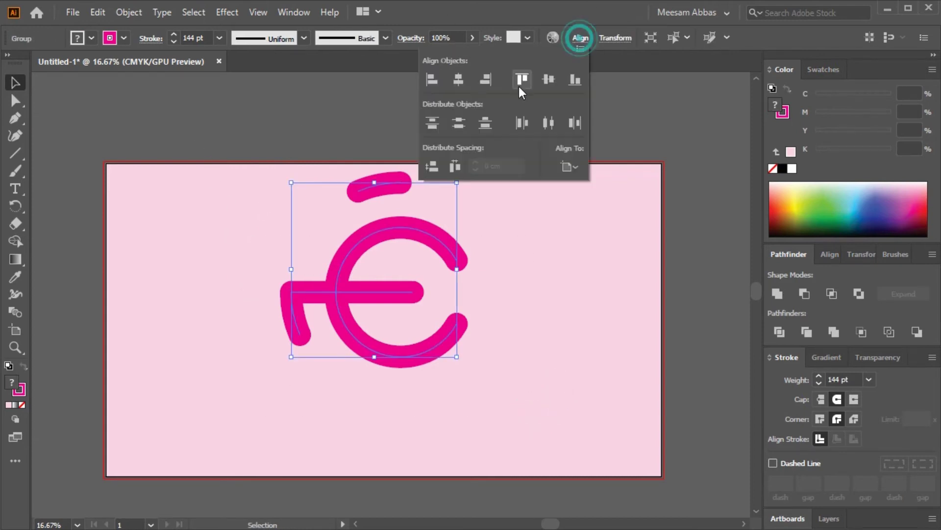
{"action": "left_click", "coordinate": [460, 78]}
{"action": "left_click", "coordinate": [509, 271]}
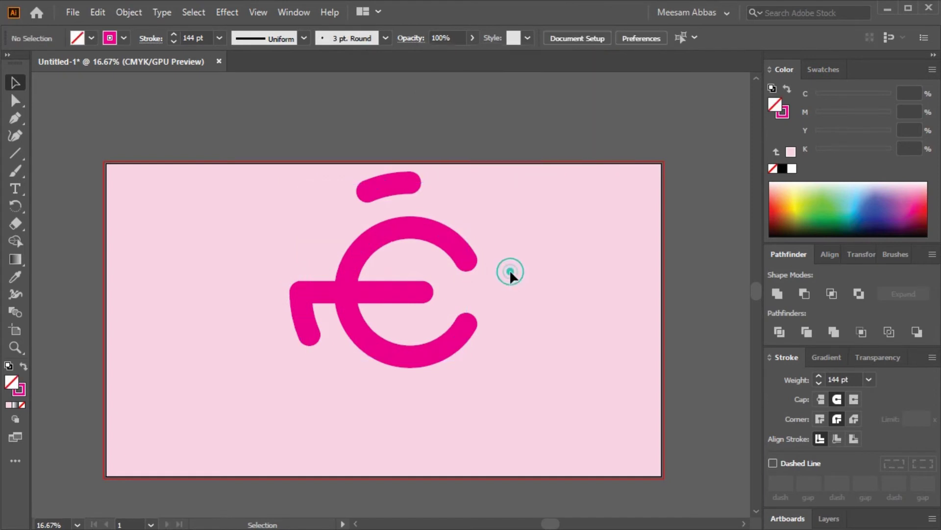
- Zoom in on the upper part of the artboard
{"action": "left_click_drag", "start_coordinate": [521, 384], "coordinate": [318, 247]}
{"action": "left_click", "coordinate": [591, 284]}
{"action": "key", "text": "z"}
{"action": "left_click_drag", "start_coordinate": [483, 209], "coordinate": [571, 273]}
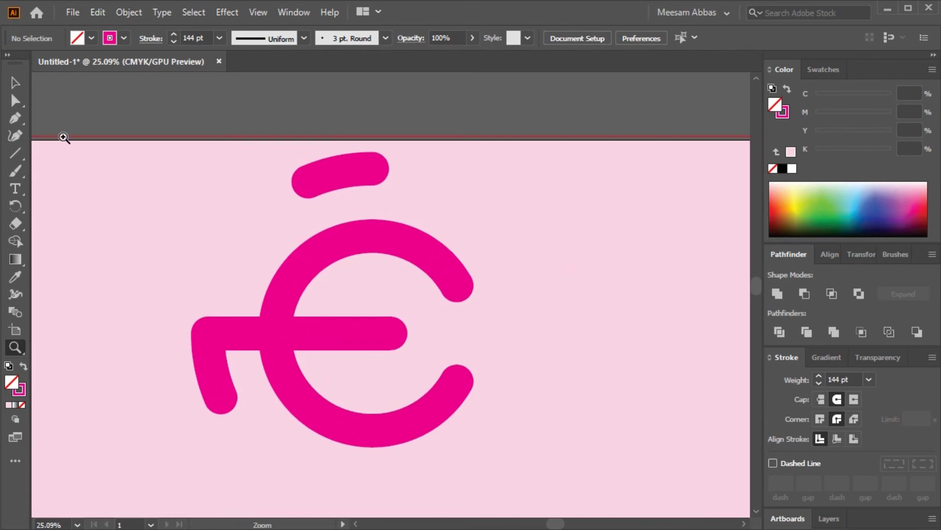
- Type a black '2' left of the E monogram and scale it up large
{"action": "left_click", "coordinate": [16, 85]}
{"action": "left_click", "coordinate": [79, 159]}
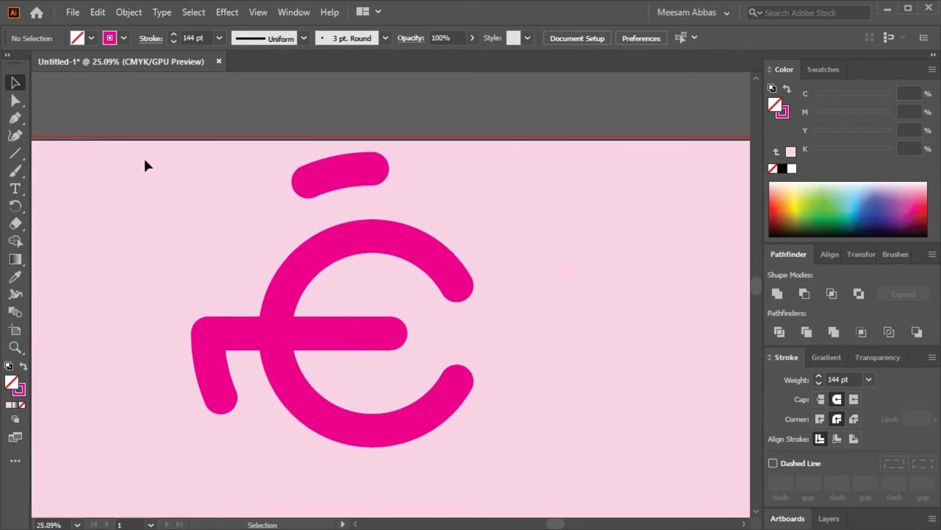
{"action": "left_click", "coordinate": [16, 188]}
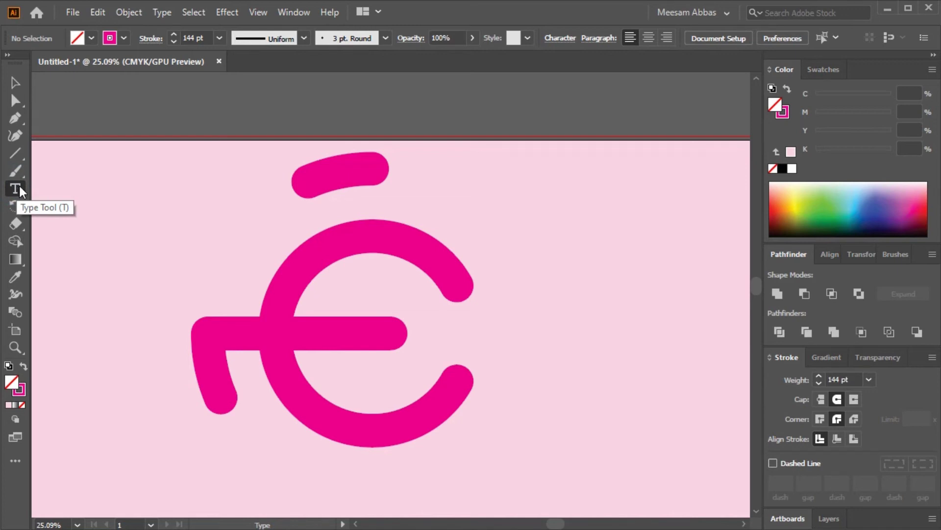
{"action": "left_click", "coordinate": [96, 196]}
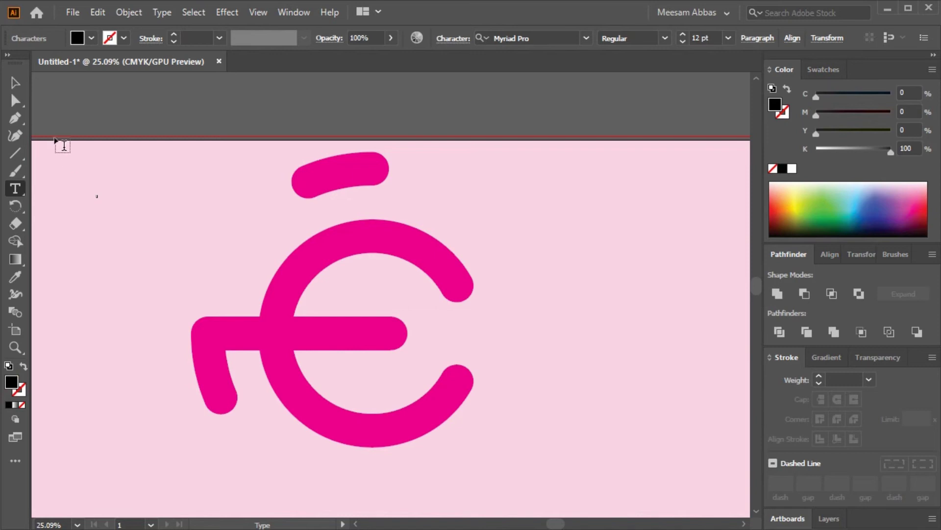
{"action": "left_click", "coordinate": [15, 83]}
{"action": "left_click_drag", "start_coordinate": [103, 203], "coordinate": [147, 276]}
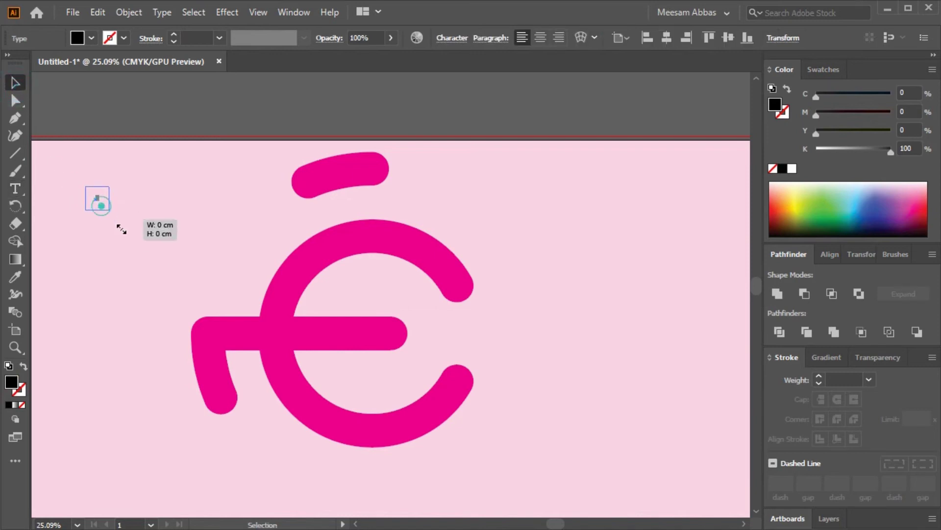
{"action": "left_click_drag", "start_coordinate": [115, 226], "coordinate": [189, 329]}
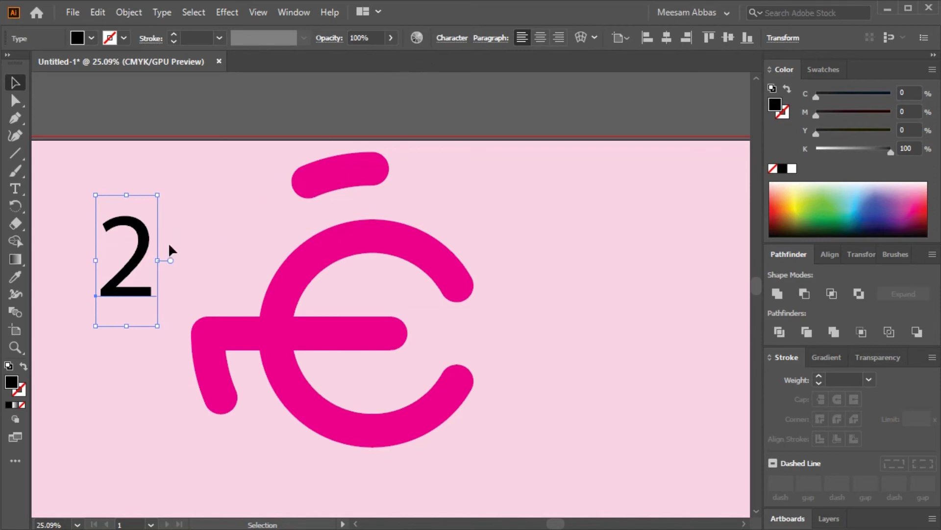
- Change the font of the '2' to Kelpt Sans B1
{"action": "key", "text": "t"}
{"action": "double_click", "coordinate": [156, 257]}
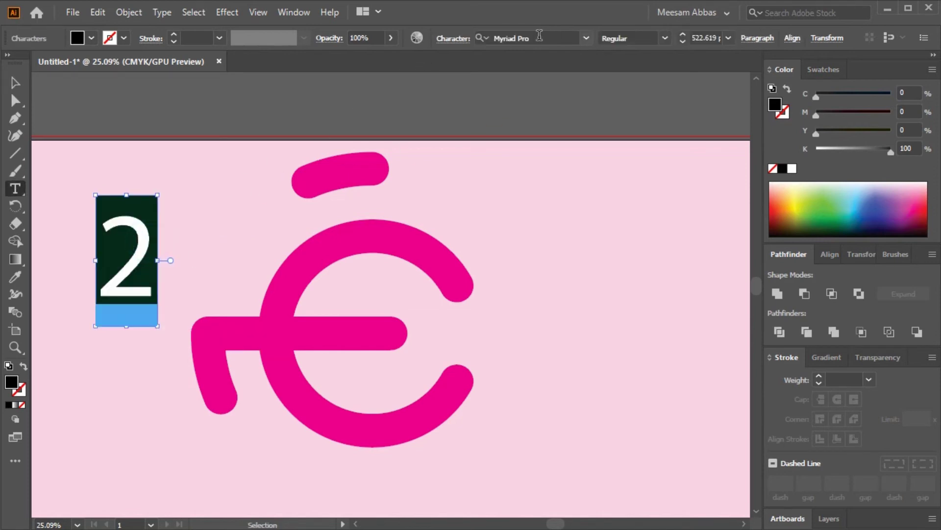
{"action": "left_click", "coordinate": [540, 36]}
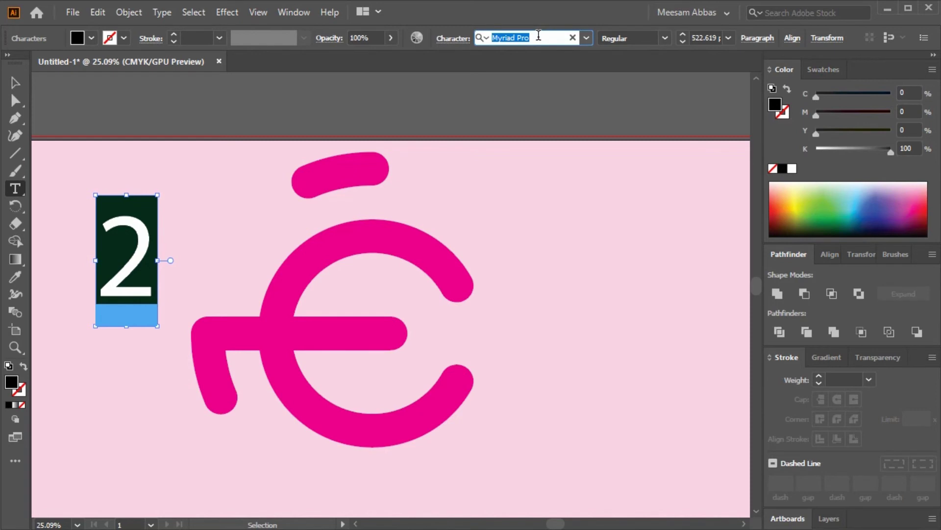
{"action": "type", "text": "kel"}
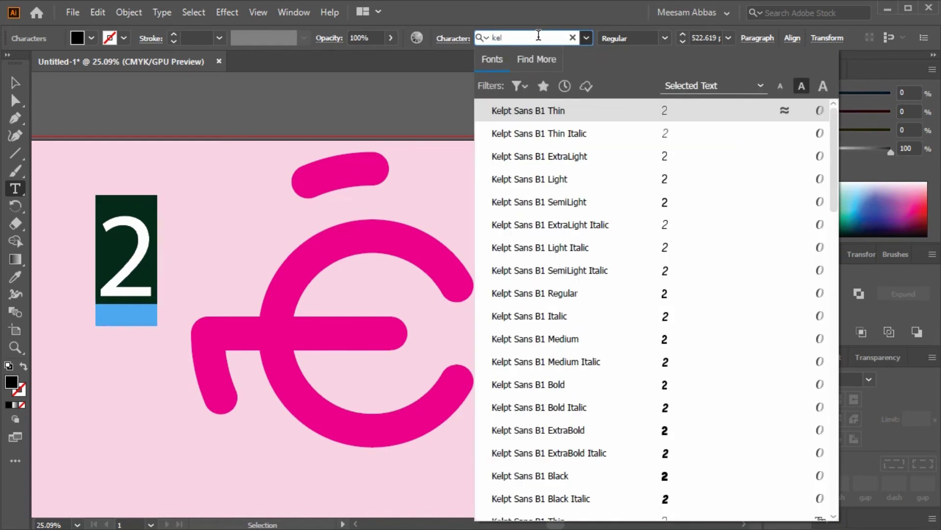
{"action": "key", "text": "Return"}
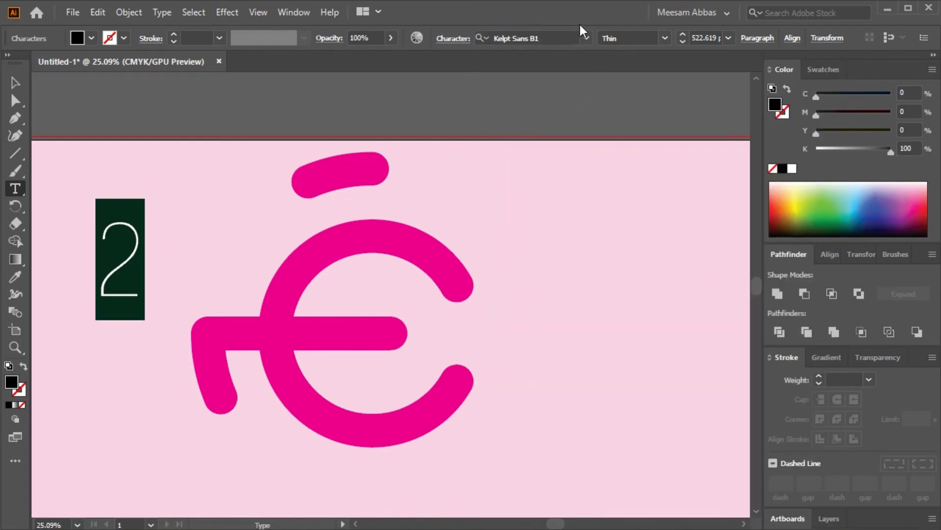
- Set the font style of the '2' to Regular
{"action": "left_click", "coordinate": [623, 36]}
{"action": "key", "text": "Down"}
{"action": "key", "text": "Down"}
{"action": "key", "text": "Up"}
{"action": "key", "text": "Down"}
{"action": "key", "text": "Down"}
{"action": "key", "text": "Down"}
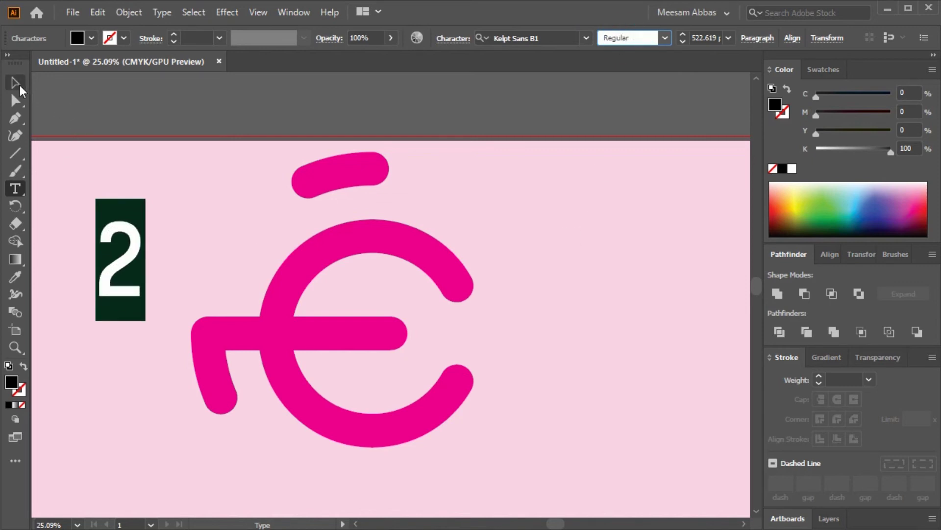
{"action": "left_click", "coordinate": [17, 82]}
{"action": "left_click", "coordinate": [108, 161]}
{"action": "left_click", "coordinate": [142, 250]}
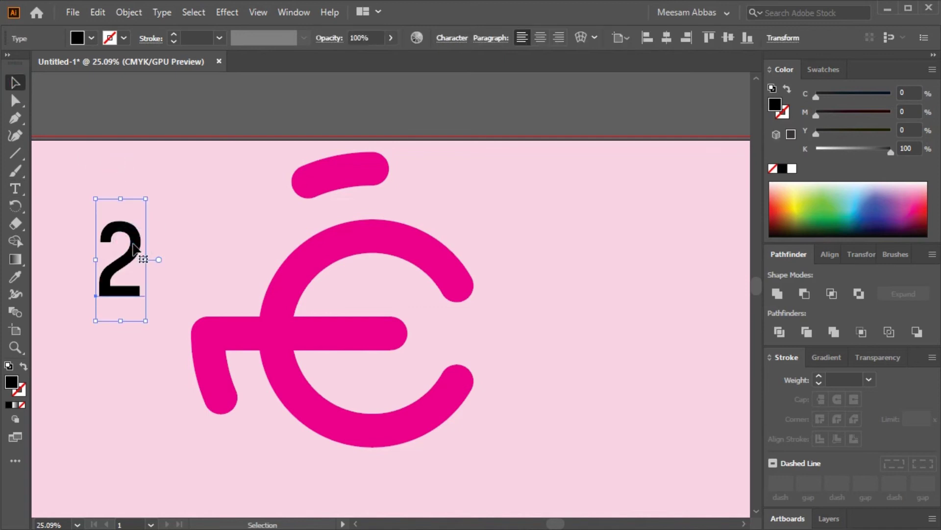
{"action": "key", "text": "a"}
{"action": "key", "text": "v"}
{"action": "key", "text": "ctrl+minus"}
{"action": "key", "text": "ctrl+minus"}
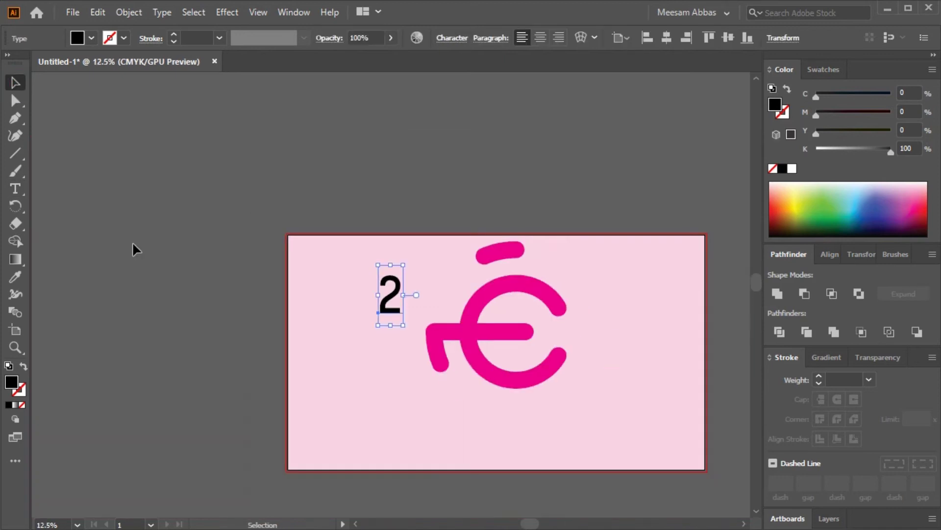
- Zoom in and move the 2 to the upper right of the E
{"action": "left_click", "coordinate": [410, 399]}
{"action": "key", "text": "z"}
{"action": "left_click_drag", "start_coordinate": [687, 397], "coordinate": [735, 424]}
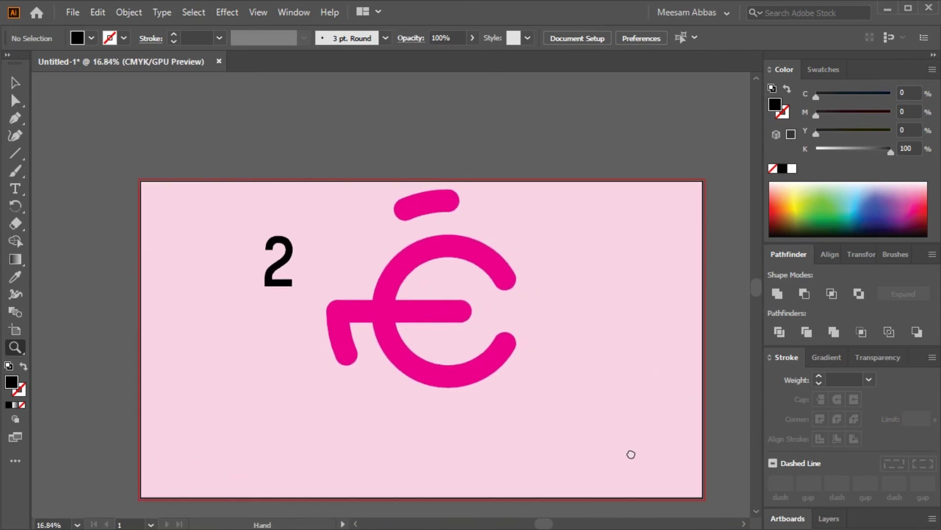
{"action": "left_click", "coordinate": [15, 82]}
{"action": "mouse_move", "coordinate": [238, 256]}
{"action": "left_mouse_down"}
{"action": "mouse_move", "coordinate": [431, 253]}
{"action": "mouse_move", "coordinate": [486, 225]}
{"action": "left_mouse_up"}
- Scale the 2 down by its corner handle into a superscript beside the E
{"action": "left_click", "coordinate": [526, 274]}
{"action": "key", "text": "z"}
{"action": "left_click", "coordinate": [559, 295]}
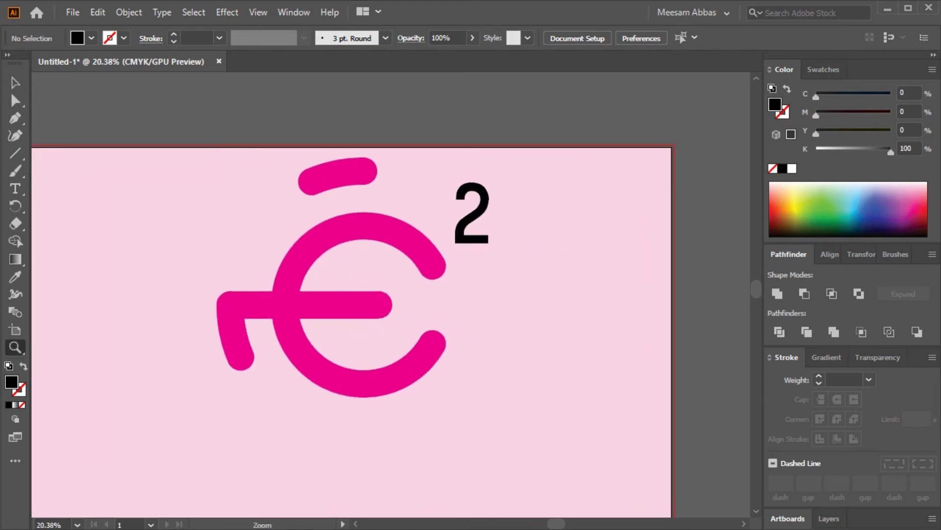
{"action": "left_click", "coordinate": [10, 90]}
{"action": "left_click", "coordinate": [487, 216]}
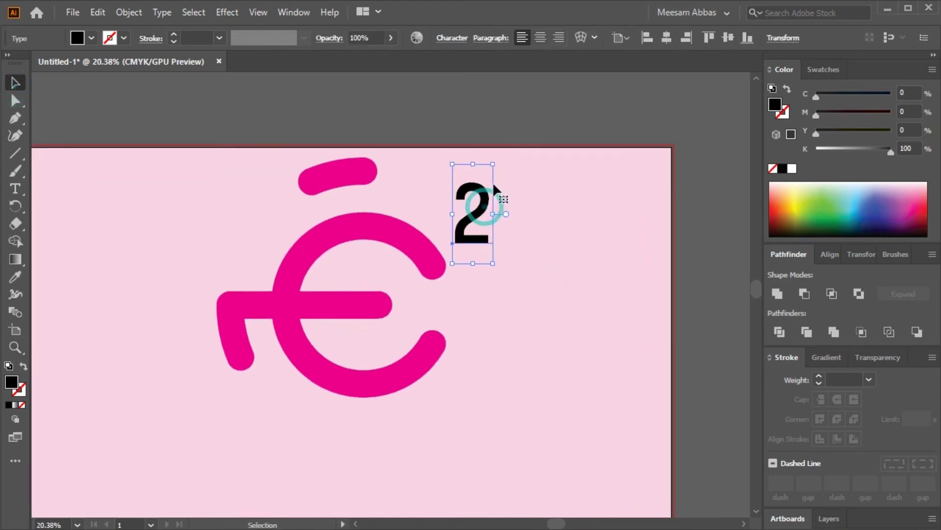
{"action": "left_click_drag", "start_coordinate": [492, 165], "coordinate": [490, 194]}
{"action": "left_click", "coordinate": [514, 244]}
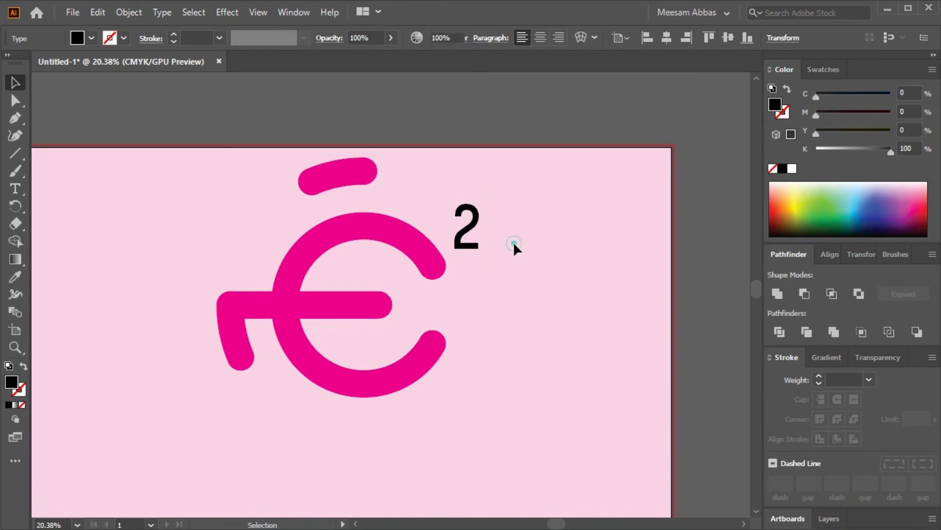
{"action": "left_click_drag", "start_coordinate": [524, 260], "coordinate": [581, 227]}
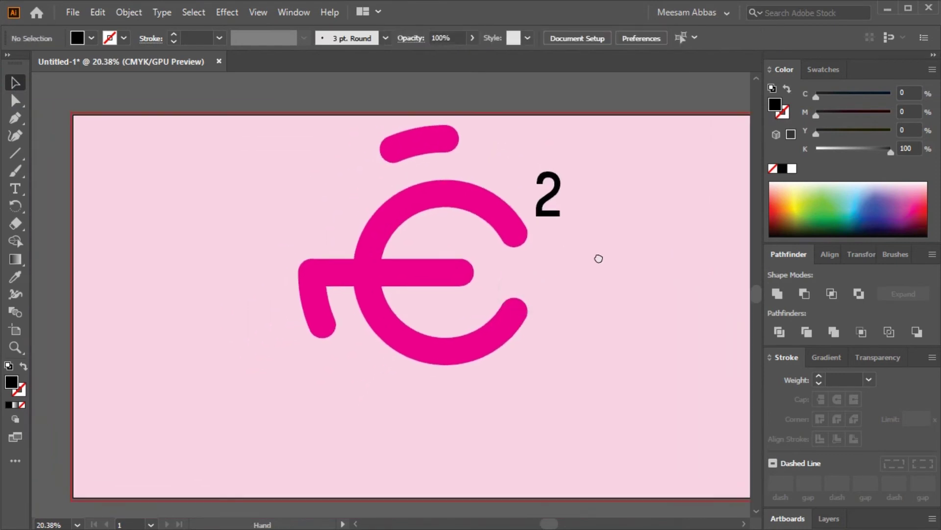
- Colour the superscript 2 full magenta (M 100) in the Color panel
{"action": "left_click", "coordinate": [577, 206]}
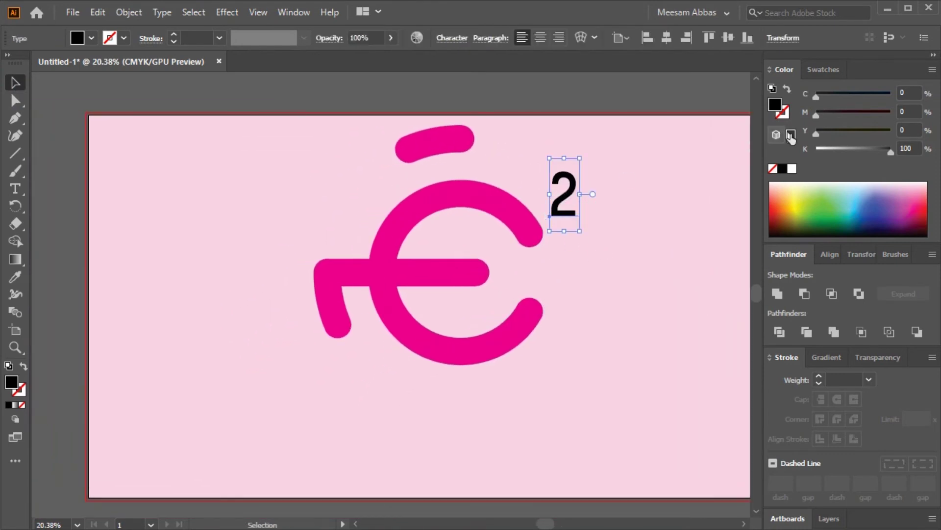
{"action": "left_click_drag", "start_coordinate": [825, 112], "coordinate": [893, 112]}
{"action": "left_click_drag", "start_coordinate": [862, 149], "coordinate": [719, 147]}
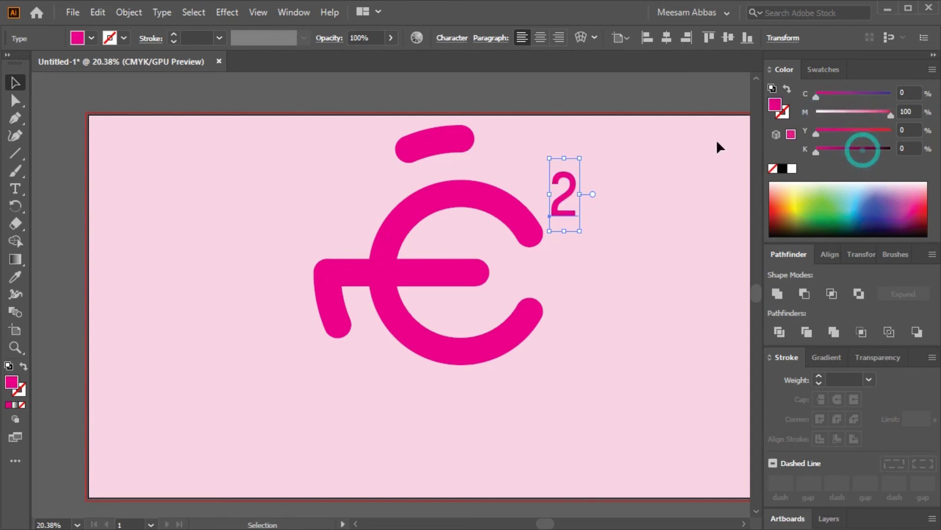
{"action": "left_click", "coordinate": [718, 142]}
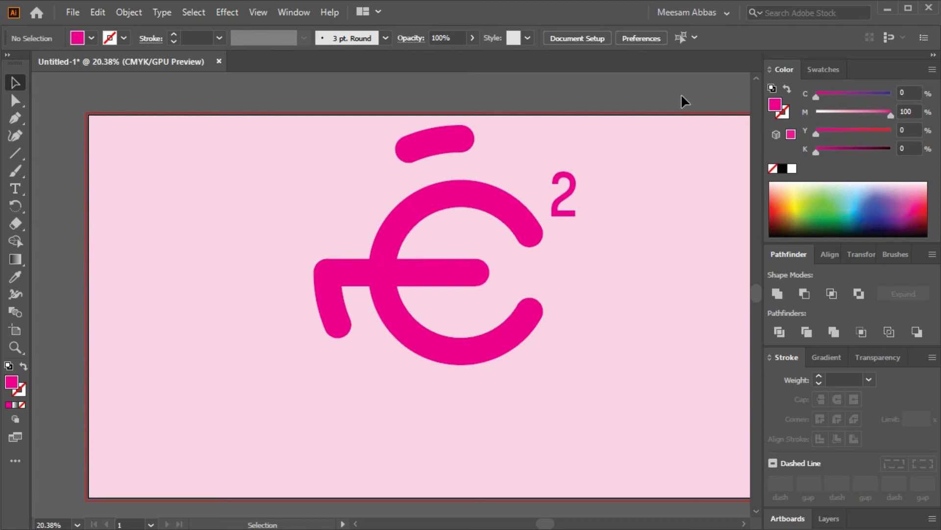
- Marquee-select the whole E² logo and scale it down slightly and proportionally
{"action": "left_click", "coordinate": [644, 191]}
{"action": "mouse_move", "coordinate": [609, 132]}
{"action": "left_mouse_down"}
{"action": "mouse_move", "coordinate": [352, 412]}
{"action": "mouse_move", "coordinate": [310, 414]}
{"action": "left_mouse_up"}
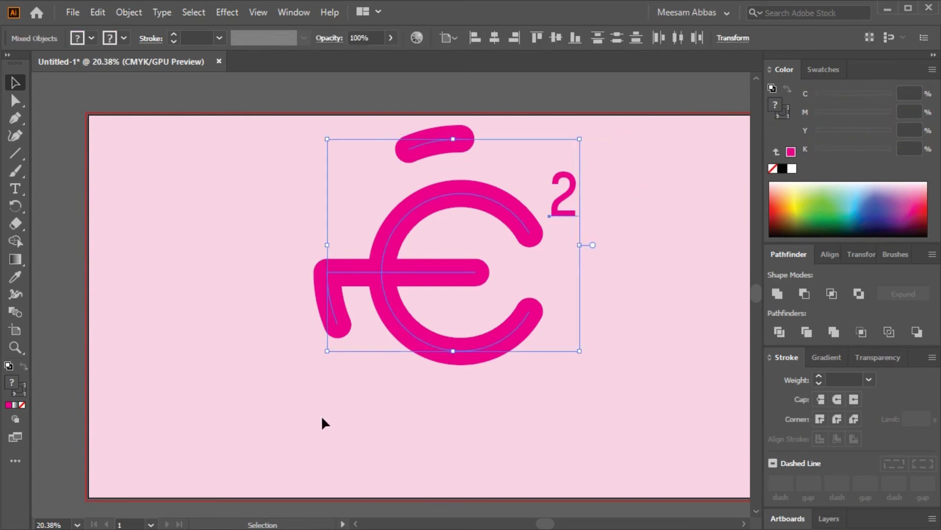
{"action": "mouse_move", "coordinate": [575, 350]}
{"action": "left_mouse_down"}
{"action": "mouse_move", "coordinate": [536, 336]}
{"action": "mouse_move", "coordinate": [485, 343]}
{"action": "mouse_move", "coordinate": [534, 364]}
{"action": "left_mouse_up"}
{"action": "left_click", "coordinate": [544, 359]}
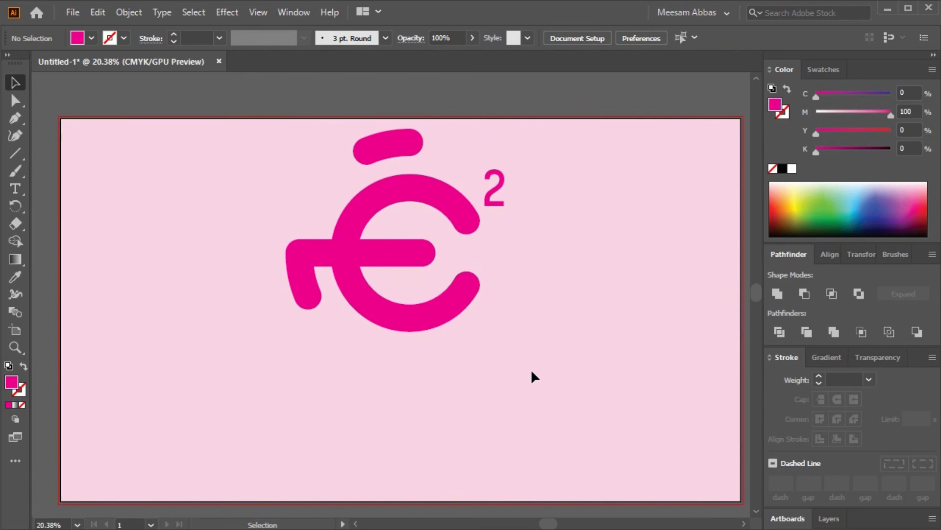
- Duplicate the 2 below the logo and retype it as 'Einstein Studio'
{"action": "left_click", "coordinate": [498, 196]}
{"action": "left_click", "coordinate": [571, 198]}
{"action": "left_click_drag", "start_coordinate": [494, 190], "coordinate": [309, 395]}
{"action": "key", "text": "t"}
{"action": "double_click", "coordinate": [301, 391]}
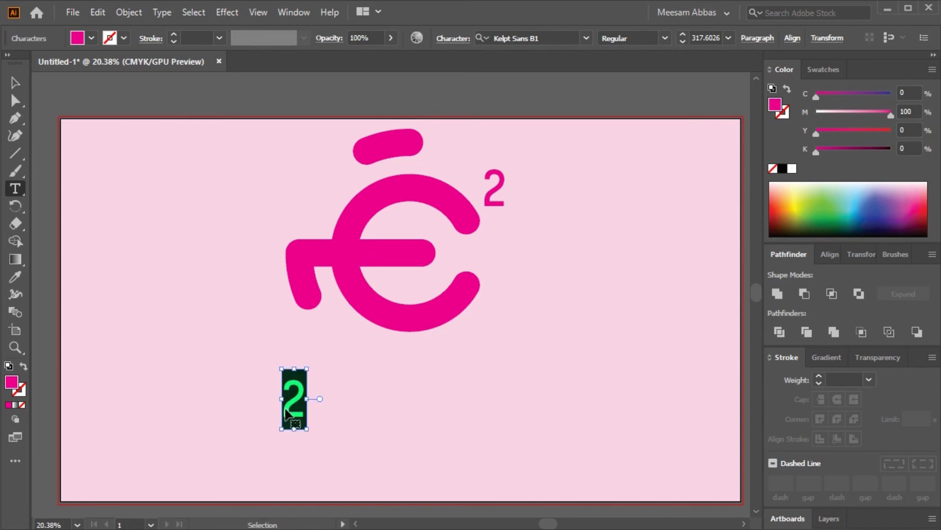
{"action": "type", "text": "Einstein"}
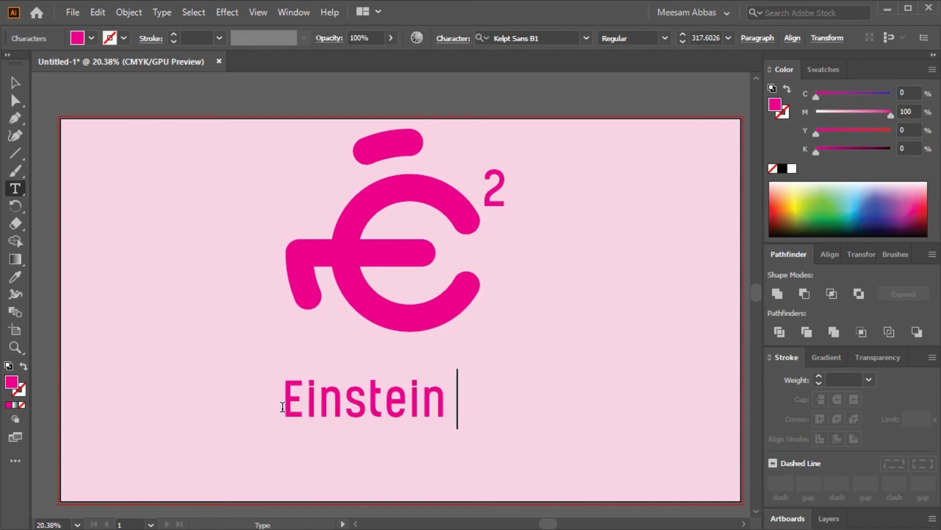
{"action": "type", "text": " S"}
{"action": "key", "text": "BackSpace"}
{"action": "type", "text": "S"}
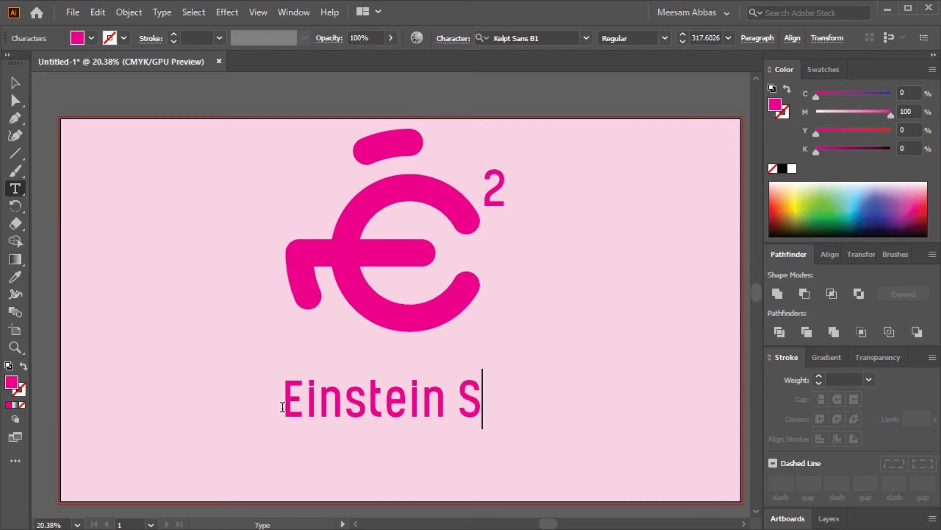
{"action": "type", "text": "tudio"}
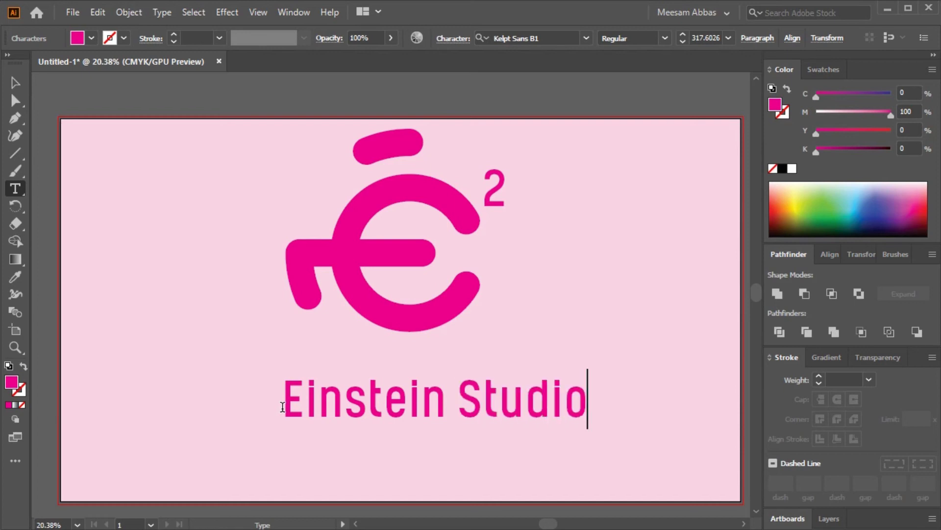
{"action": "key", "text": "Escape"}
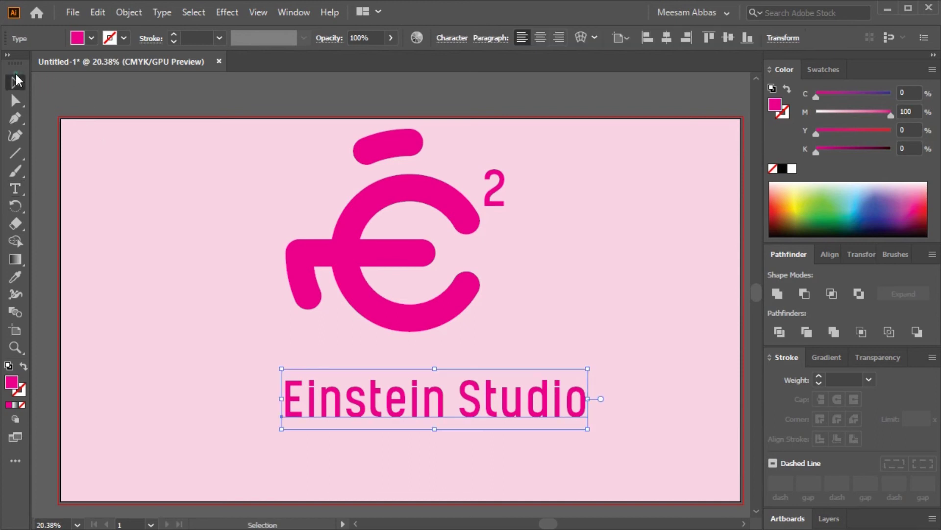
- Enlarge Einstein Studio to the logo's width and left-align it with the logo
{"action": "left_click", "coordinate": [164, 223]}
{"action": "left_click", "coordinate": [330, 413]}
{"action": "left_click_drag", "start_coordinate": [282, 369], "coordinate": [197, 352]}
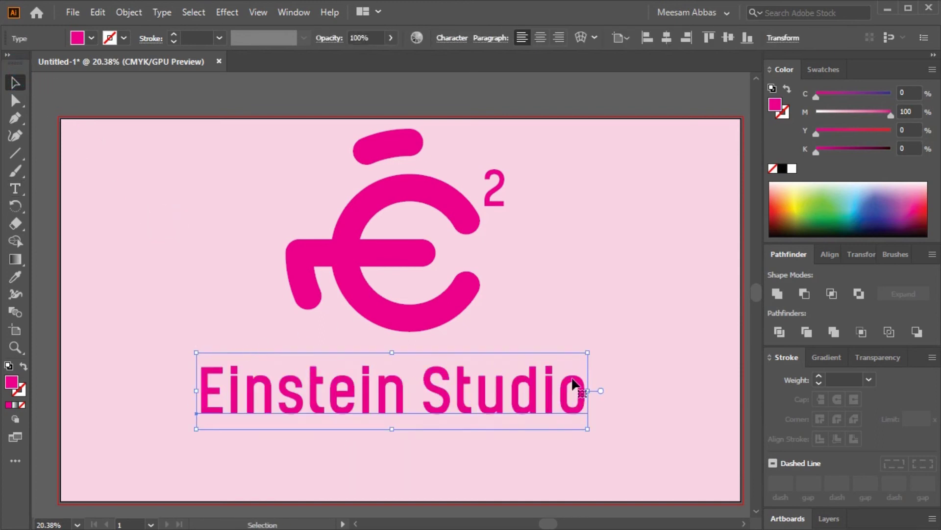
{"action": "left_click", "coordinate": [430, 318], "text": "shift"}
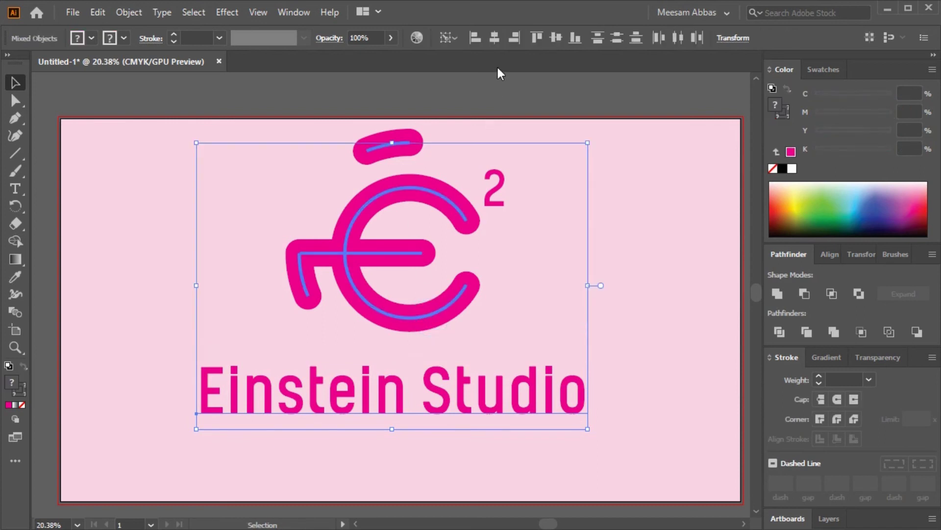
{"action": "left_click", "coordinate": [495, 38]}
{"action": "left_click", "coordinate": [631, 284]}
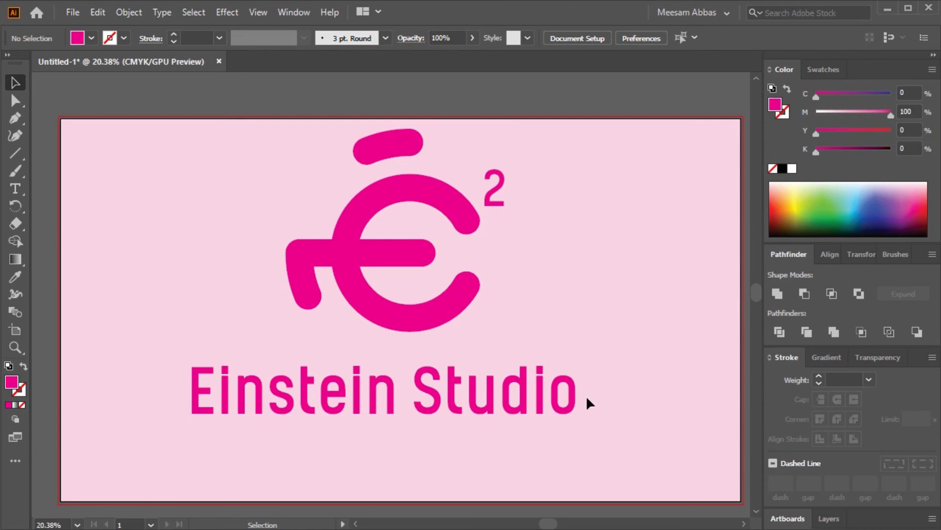
- Nudge Einstein Studio up toward the logo and place a copy below it
{"action": "left_click", "coordinate": [568, 395]}
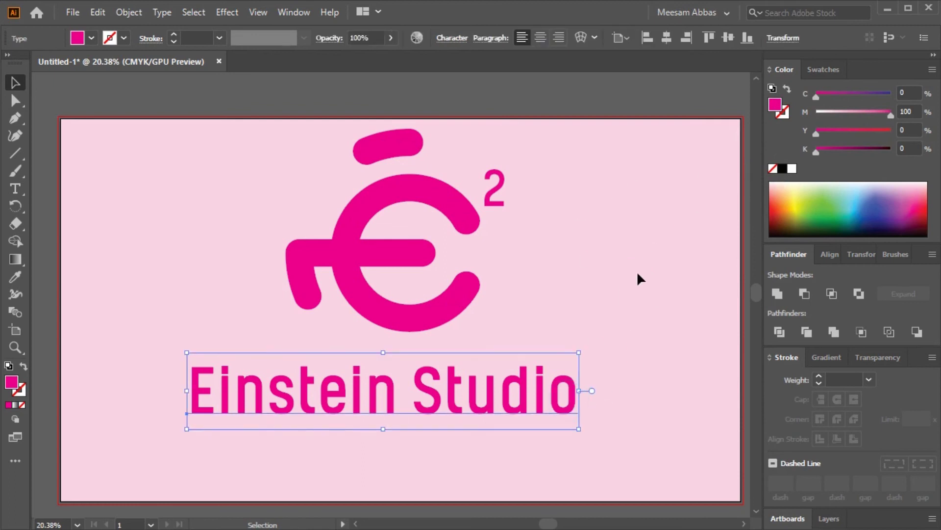
{"action": "left_click", "coordinate": [632, 240]}
{"action": "left_click_drag", "start_coordinate": [574, 395], "coordinate": [574, 384]}
{"action": "left_click", "coordinate": [612, 377]}
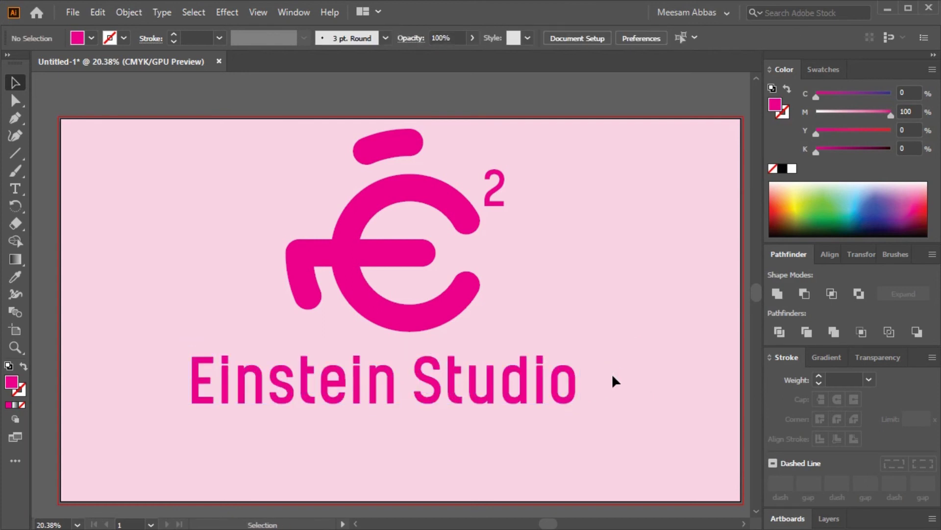
{"action": "mouse_move", "coordinate": [541, 395]}
{"action": "left_mouse_down"}
{"action": "mouse_move", "coordinate": [539, 466]}
{"action": "mouse_move", "coordinate": [571, 489]}
{"action": "mouse_move", "coordinate": [383, 439]}
{"action": "mouse_move", "coordinate": [354, 445]}
{"action": "left_mouse_up"}
- Shrink the copy to about half size and retype it as 'Future Vision'
{"action": "left_click", "coordinate": [362, 450]}
{"action": "left_click", "coordinate": [427, 458]}
{"action": "left_click", "coordinate": [357, 444]}
{"action": "double_click", "coordinate": [357, 444]}
{"action": "key", "text": "ctrl+a"}
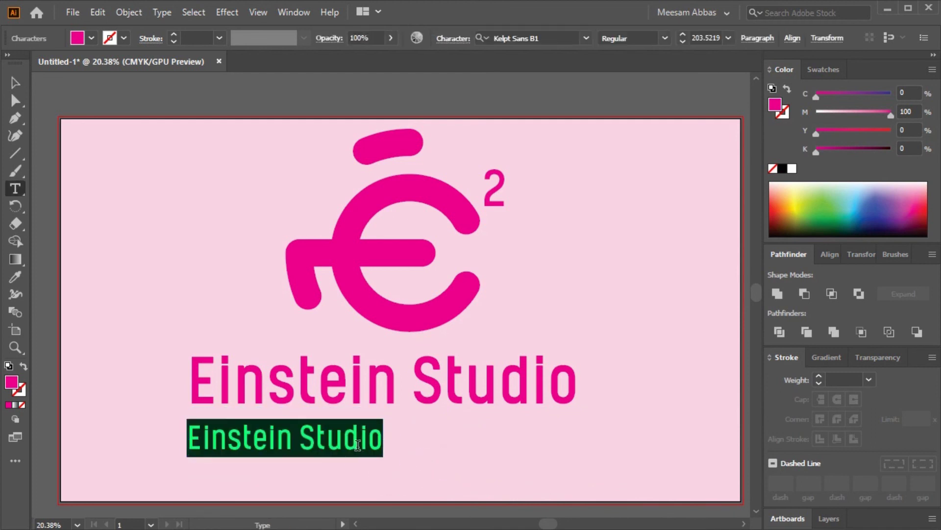
{"action": "type", "text": "fu"}
{"action": "key", "text": "BackSpace"}
{"action": "key", "text": "BackSpace"}
{"action": "type", "text": "Future "}
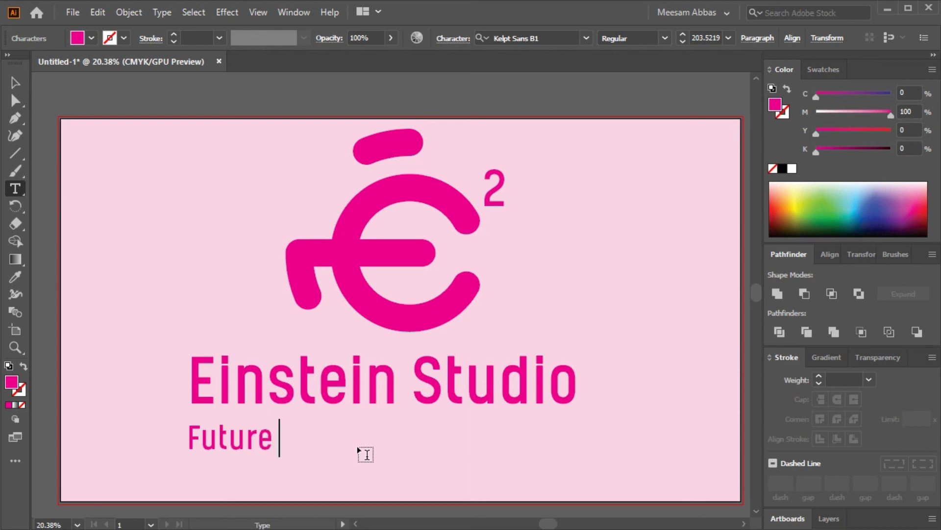
{"action": "type", "text": "Vision"}
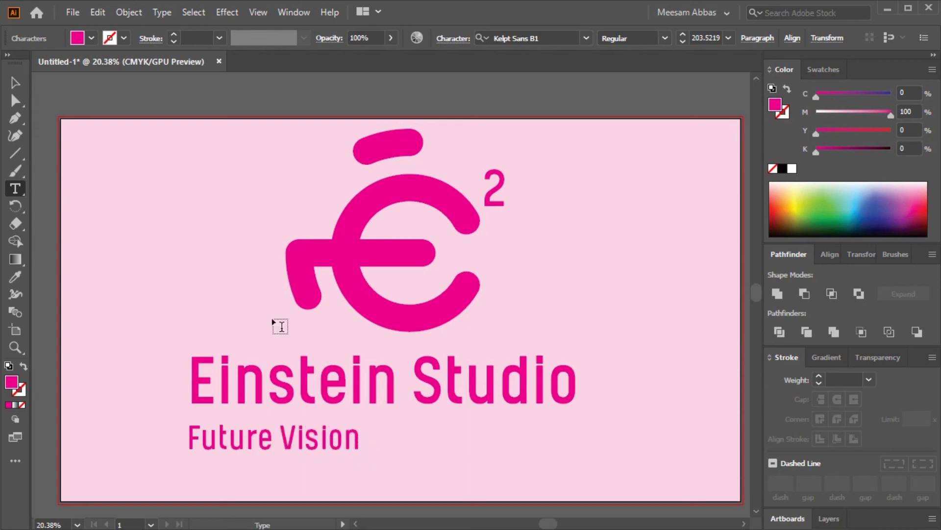
- Horizontally centre Future Vision beneath Einstein Studio and nudge it down slightly
{"action": "left_click", "coordinate": [14, 81]}
{"action": "left_click", "coordinate": [136, 182]}
{"action": "left_click_drag", "start_coordinate": [326, 449], "coordinate": [450, 437]}
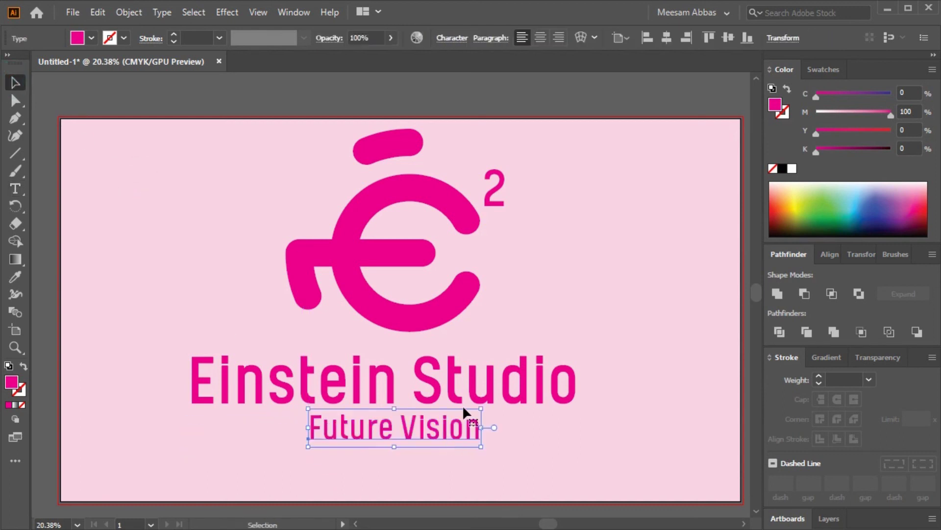
{"action": "left_click", "coordinate": [521, 394], "text": "shift"}
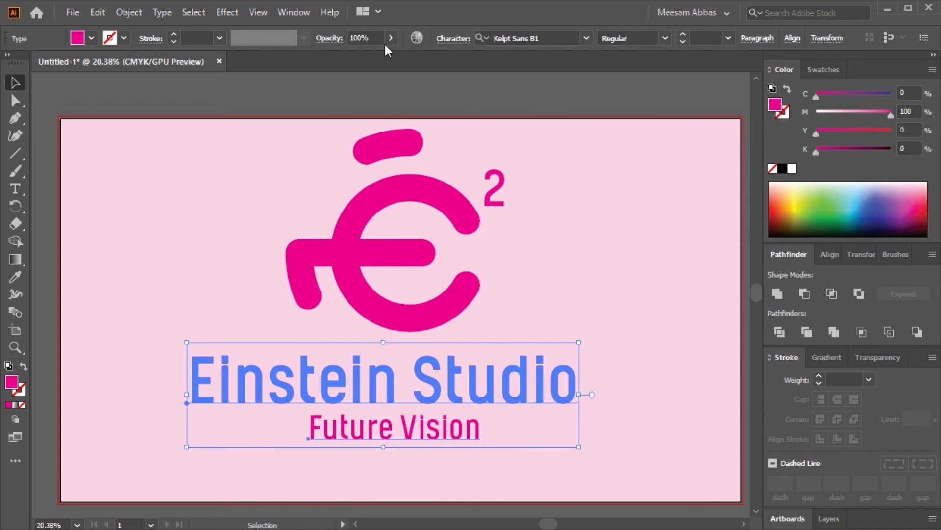
{"action": "left_click", "coordinate": [791, 38]}
{"action": "left_click", "coordinate": [669, 80]}
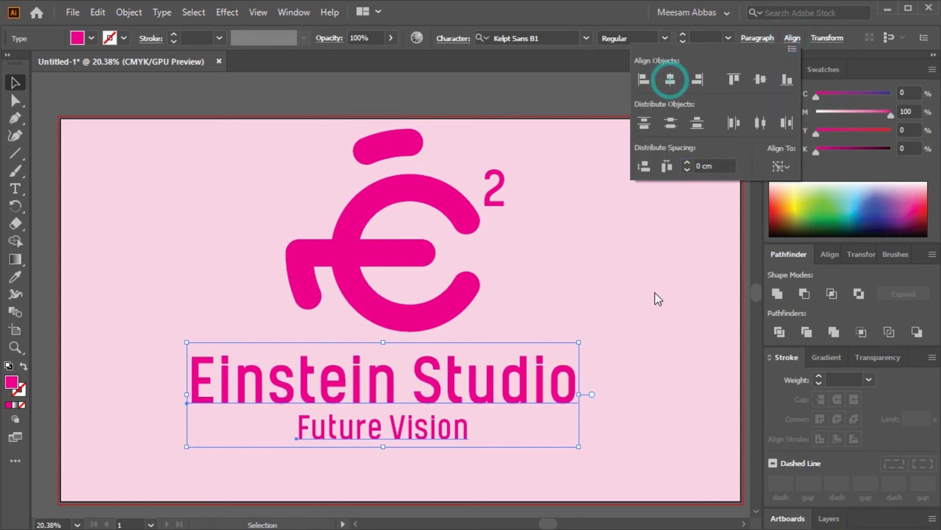
{"action": "left_click", "coordinate": [665, 331]}
{"action": "left_click", "coordinate": [457, 438]}
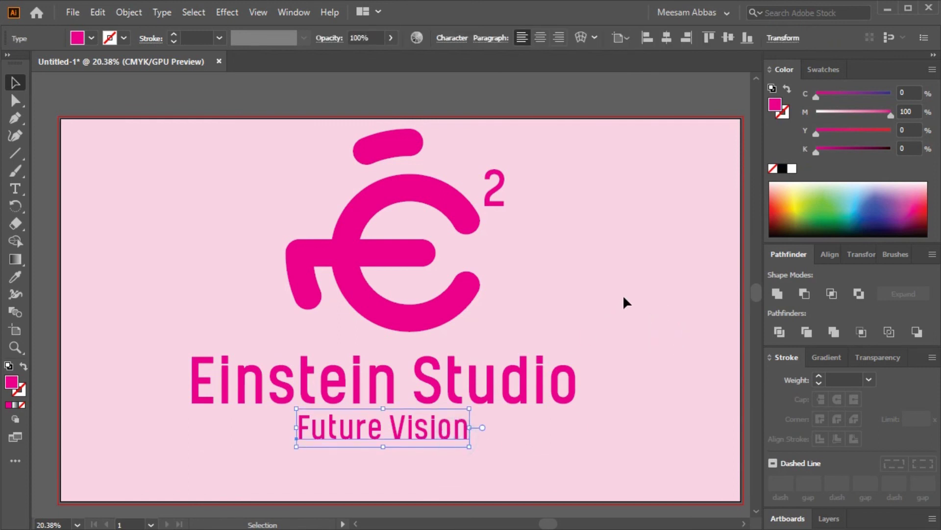
{"action": "key", "text": "shift+Down"}
{"action": "key", "text": "shift+Down"}
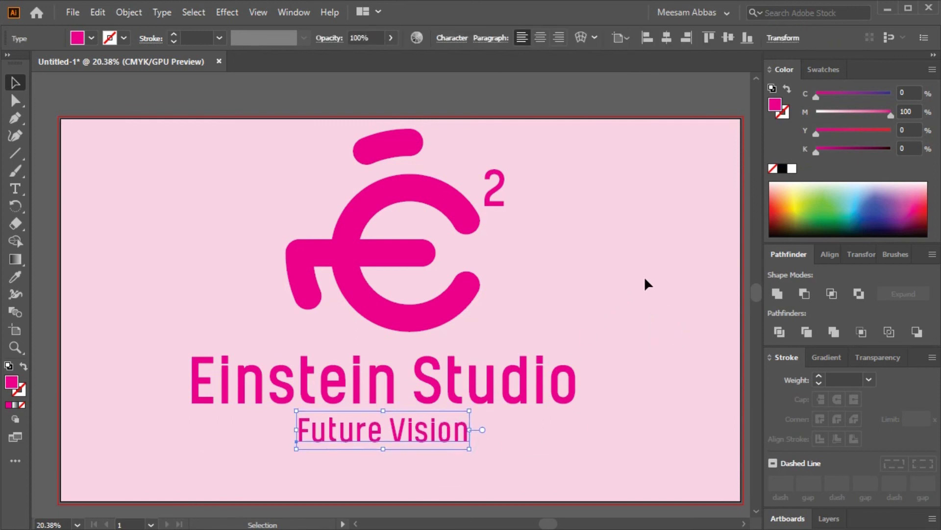
{"action": "left_click", "coordinate": [645, 283]}
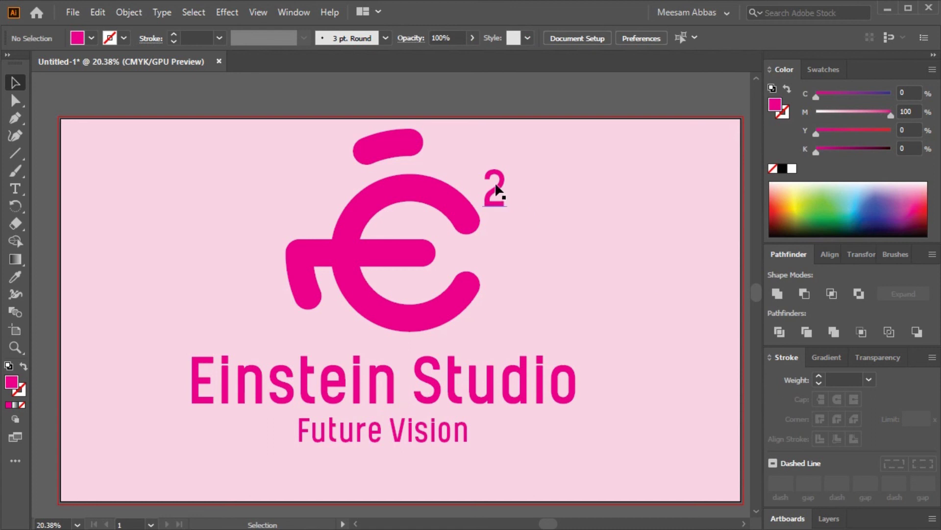
- Colour the superscript 2 and the Future Vision text black
{"action": "left_click", "coordinate": [497, 188]}
{"action": "left_click", "coordinate": [782, 168]}
{"action": "left_click", "coordinate": [642, 256]}
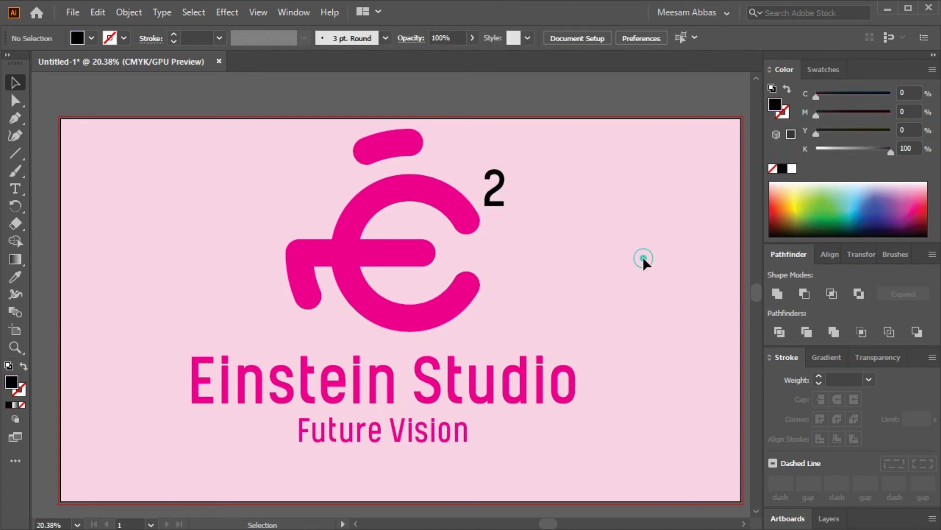
{"action": "left_click", "coordinate": [449, 436]}
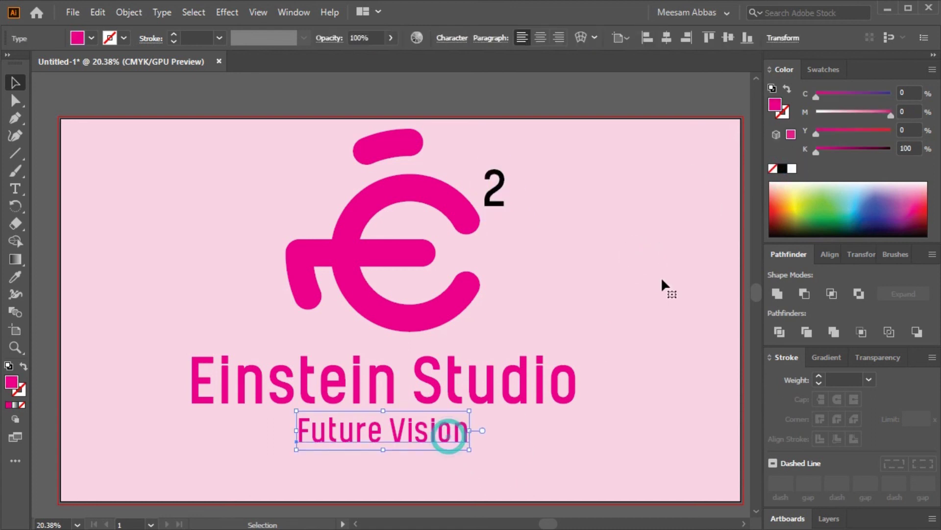
{"action": "left_click", "coordinate": [783, 168]}
{"action": "left_click", "coordinate": [628, 379]}
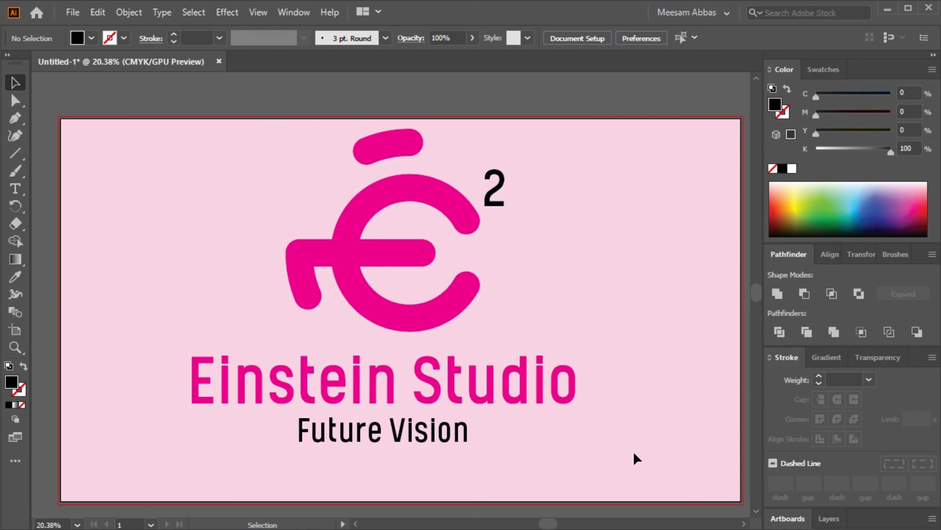
- Group all logo pieces and centre the group horizontally and vertically on the artboard
{"action": "left_click_drag", "start_coordinate": [637, 454], "coordinate": [158, 137]}
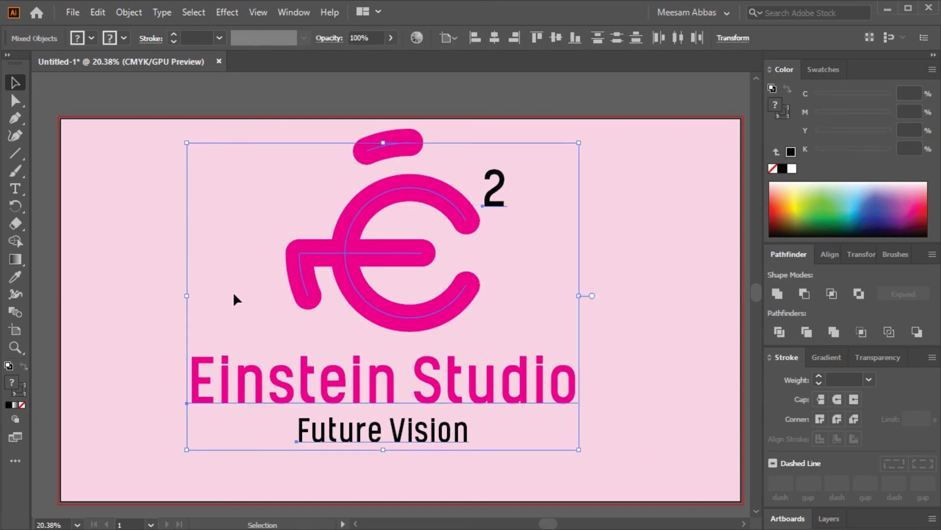
{"action": "key", "text": "ctrl+g"}
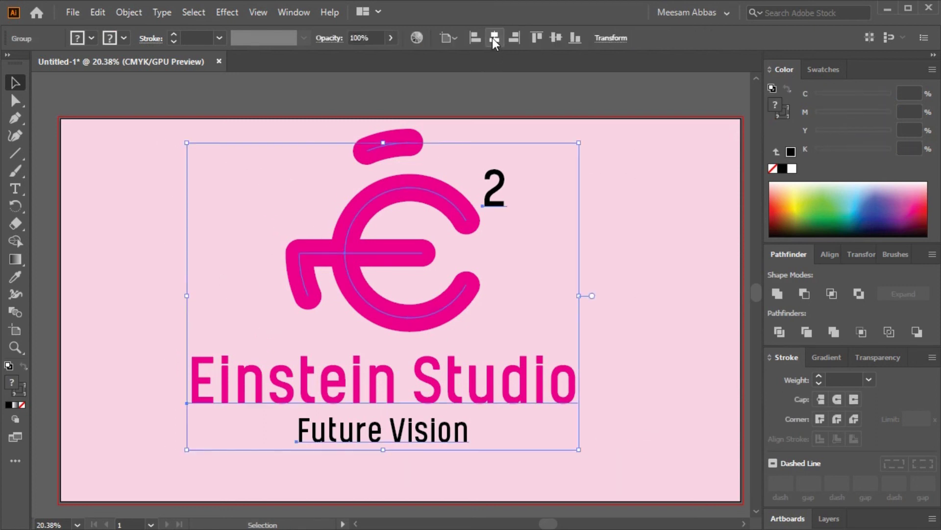
{"action": "left_click", "coordinate": [494, 38]}
{"action": "left_click", "coordinate": [556, 37]}
{"action": "left_click", "coordinate": [651, 231]}
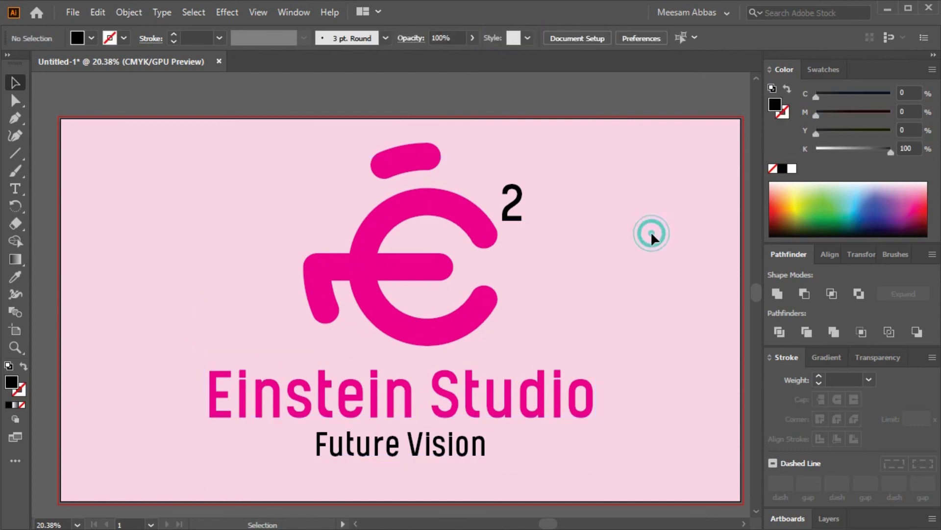
- Preview the finished logo full-window using Ctrl+1, Ctrl+0 and Tab to hide panels
{"action": "key", "text": "a"}
{"action": "key", "text": "ctrl+1"}
{"action": "key", "text": "ctrl+0"}
{"action": "key", "text": "Tab"}
{"action": "key", "text": "ctrl+0"}
{"action": "key", "text": "v"}
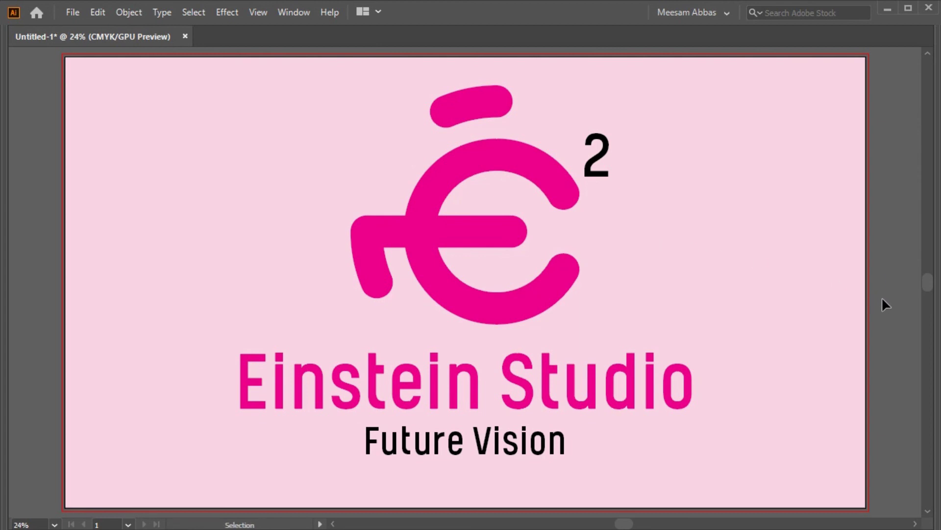